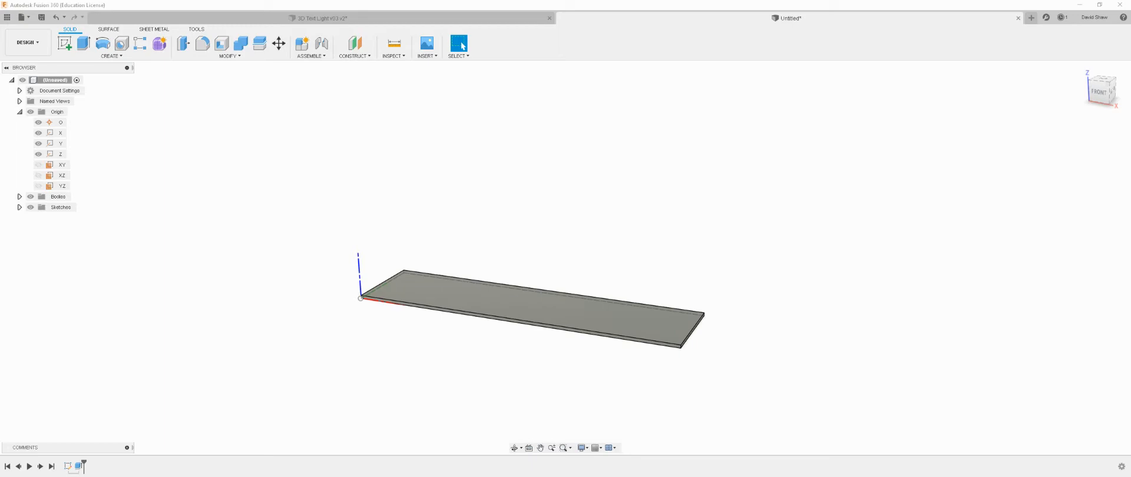
# Consult the name plate tutorial video in the browser for how to sketch on the plate's face, and return to the design.
pyautogui.hotkey('alt', 'Tab')
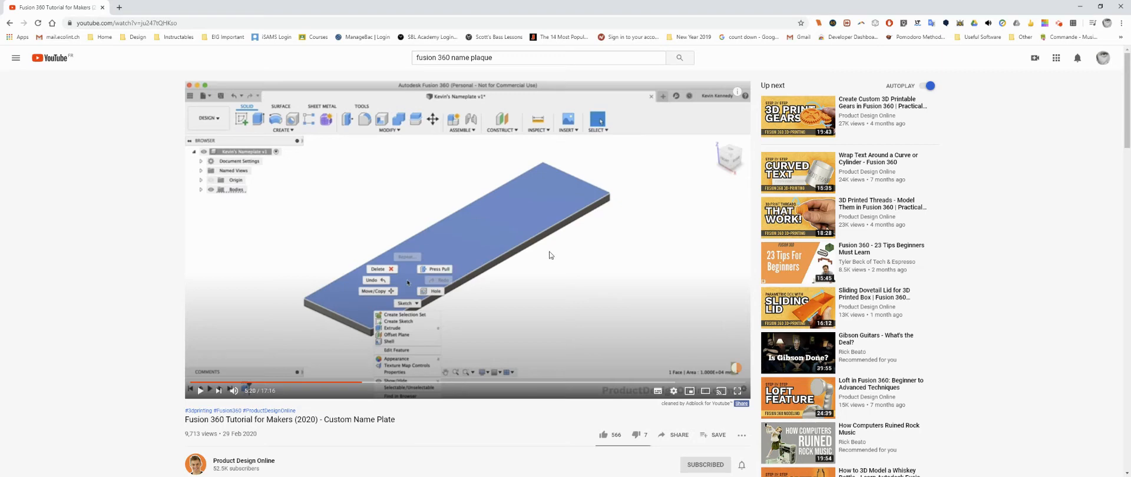
pyautogui.click(1071, 5)
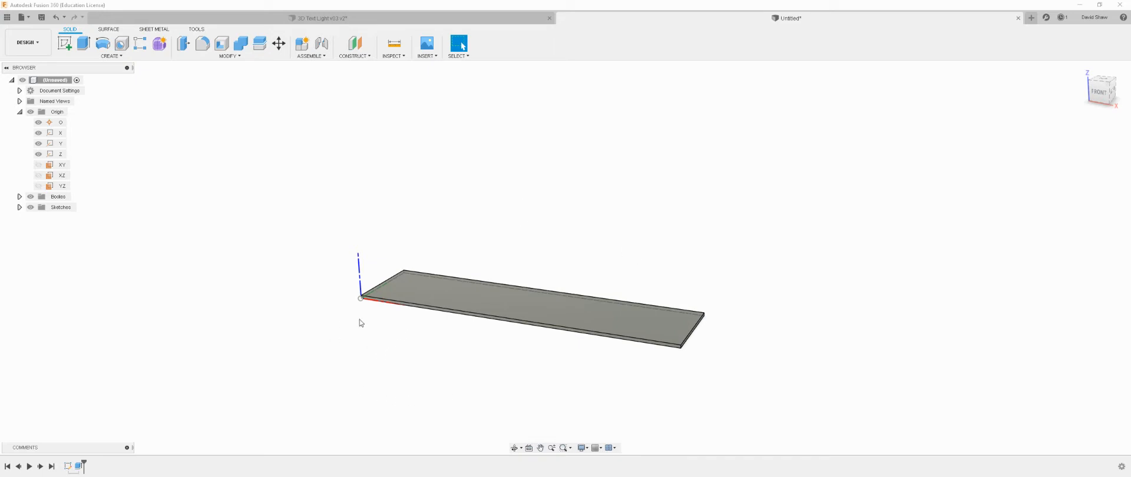
pyautogui.click(47, 83)
pyautogui.hotkey('alt', 'Tab')
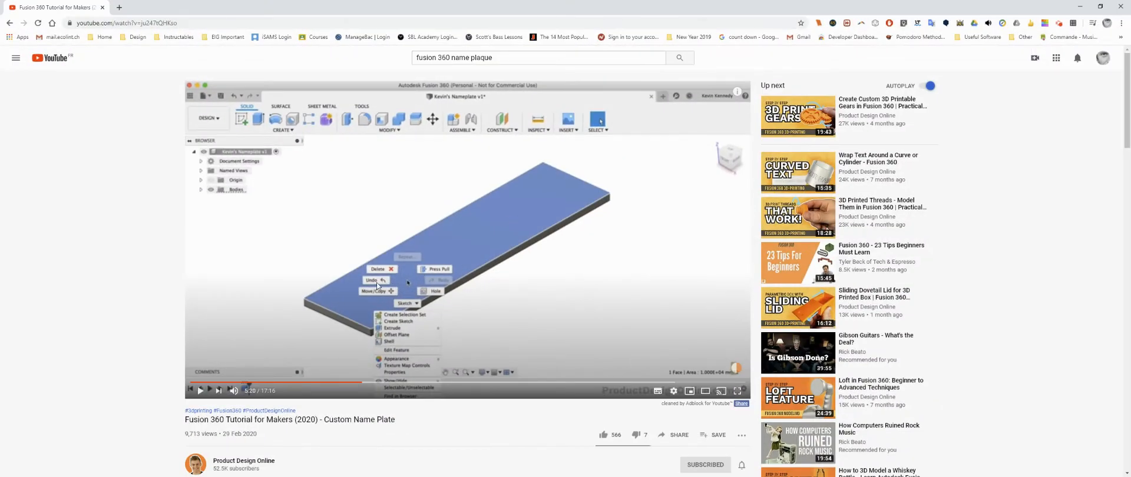
pyautogui.click(1079, 6)
pyautogui.rightClick(470, 291)
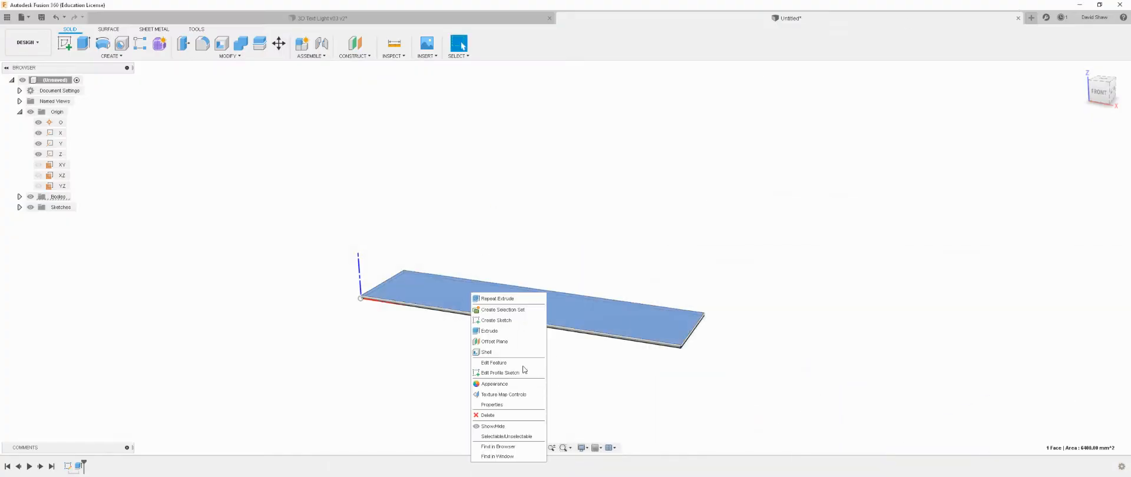
pyautogui.click(509, 322)
pyautogui.click(180, 212)
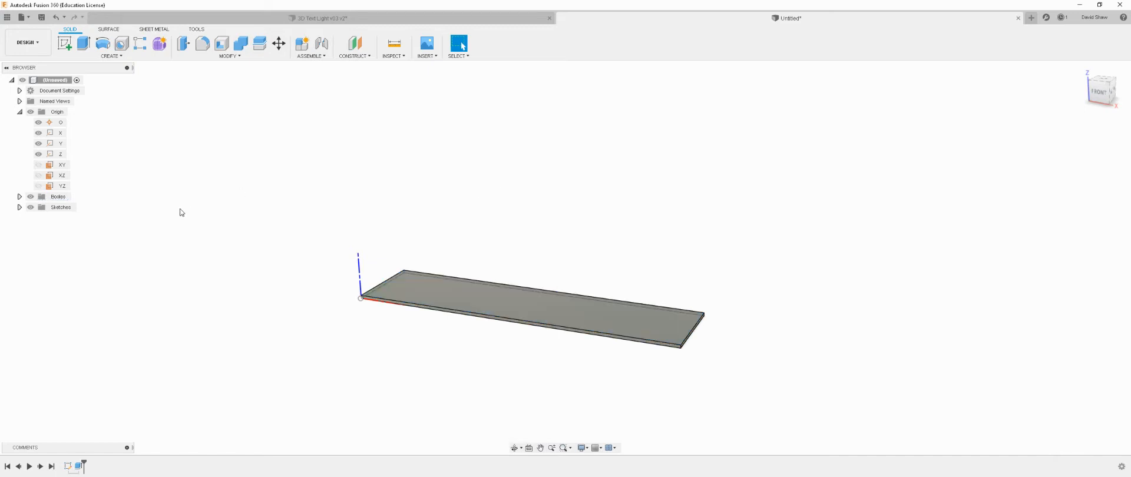
# Create a new sketch on the top face of the plate.
pyautogui.click(64, 42)
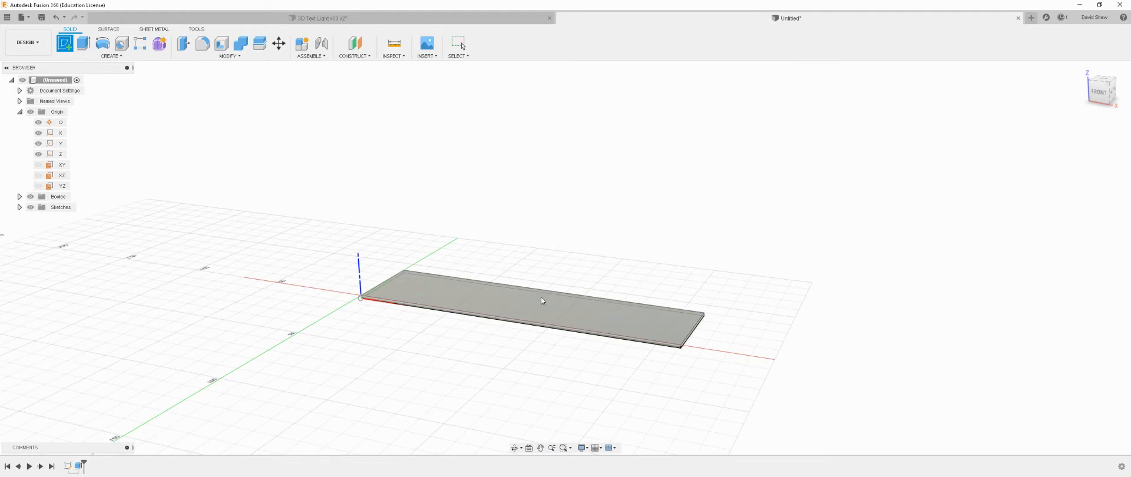
pyautogui.click(601, 312)
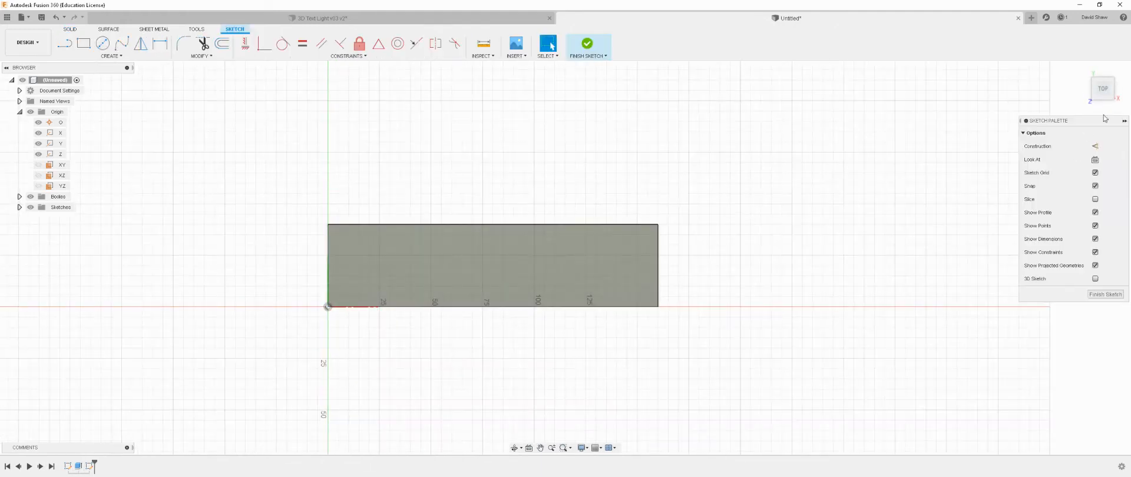
pyautogui.moveTo(704, 344)
pyautogui.keyDown('shift'); pyautogui.mouseDown(button='middle')
pyautogui.moveTo(618, 348)
pyautogui.moveTo(622, 283)
pyautogui.moveTo(637, 282)
pyautogui.mouseUp(button='middle'); pyautogui.keyUp('shift')
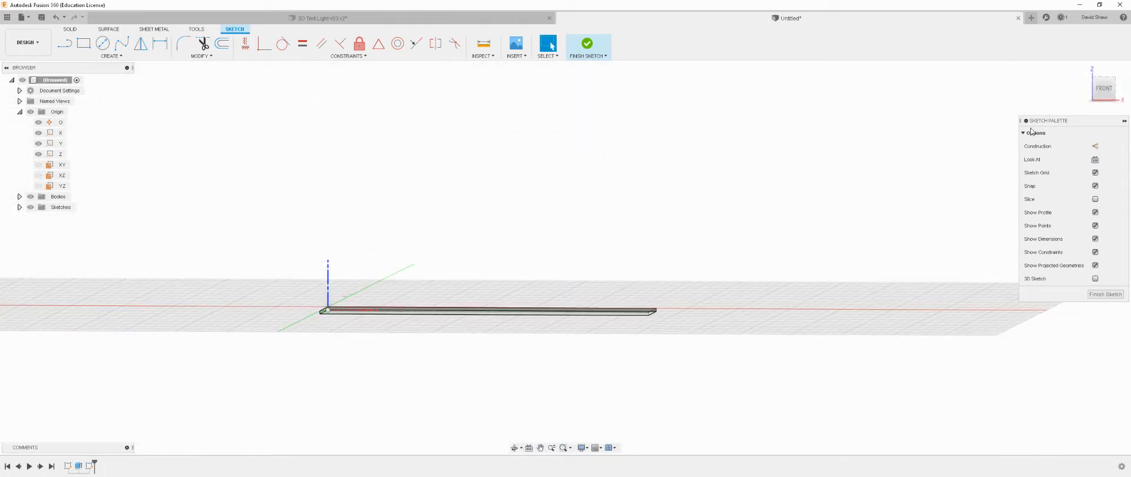
pyautogui.click(1105, 90)
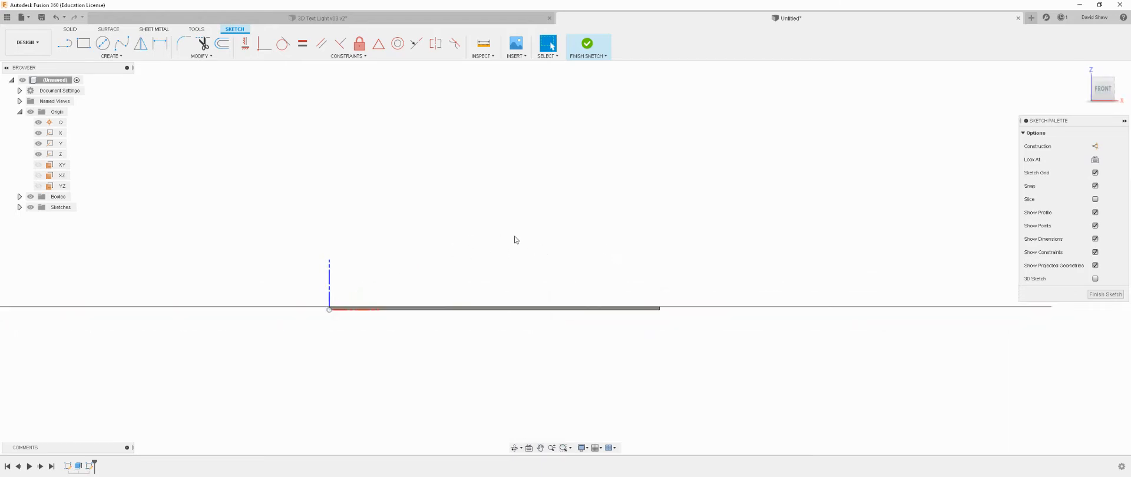
pyautogui.keyDown('shift'); pyautogui.moveTo(514, 238); pyautogui.dragTo(479, 267, button='middle'); pyautogui.keyUp('shift')
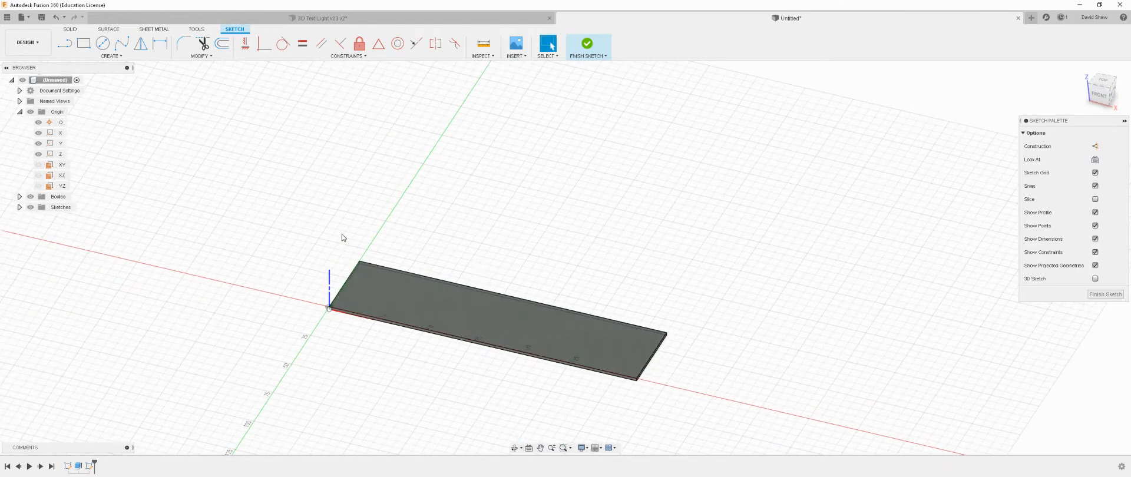
pyautogui.scroll(-2, 375, 189)
pyautogui.scroll(1, 453, 325)
pyautogui.scroll(2, 454, 328)
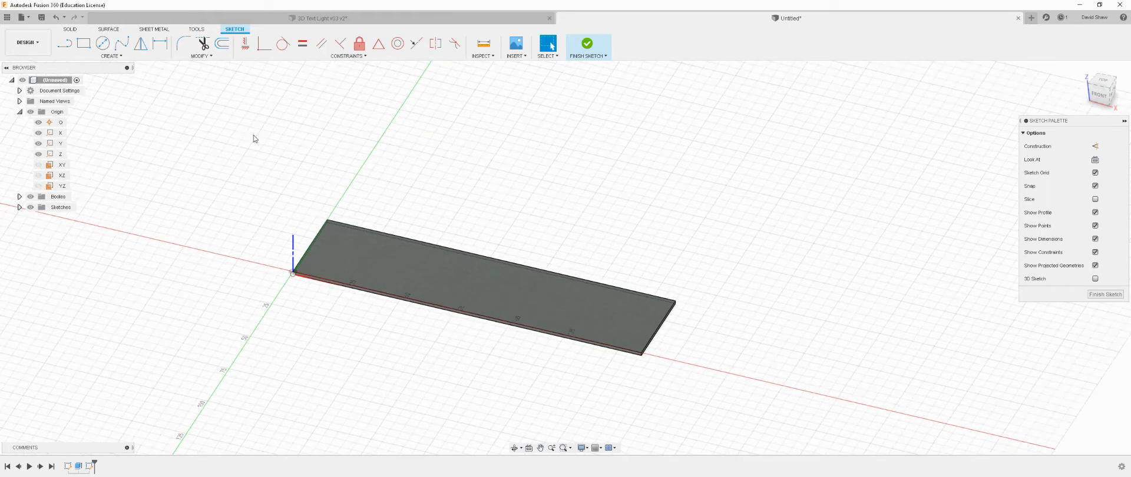
# Add the sketch text DESIGN in a top view, with its insertion point just inside the plate's corner at the origin.
pyautogui.click(112, 56)
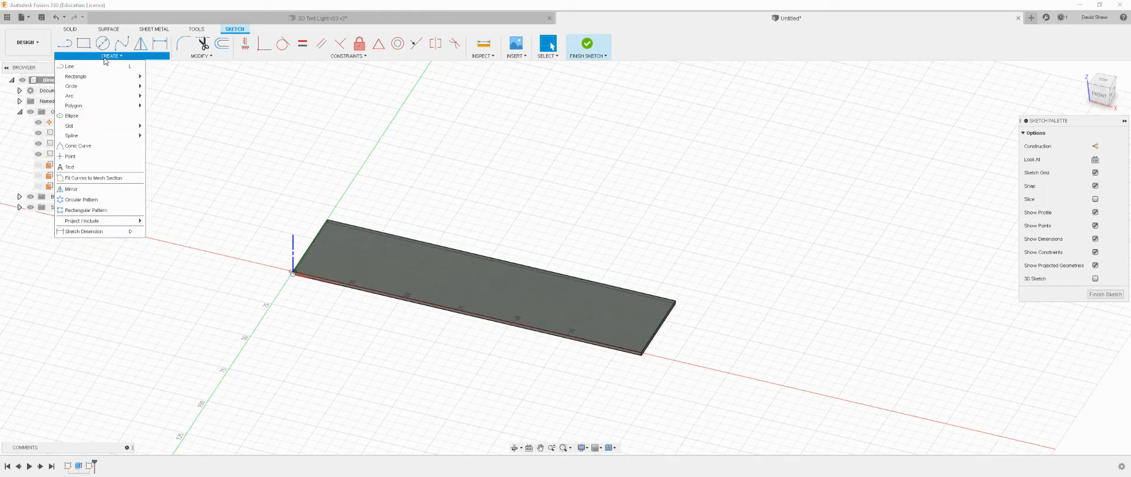
pyautogui.click(83, 173)
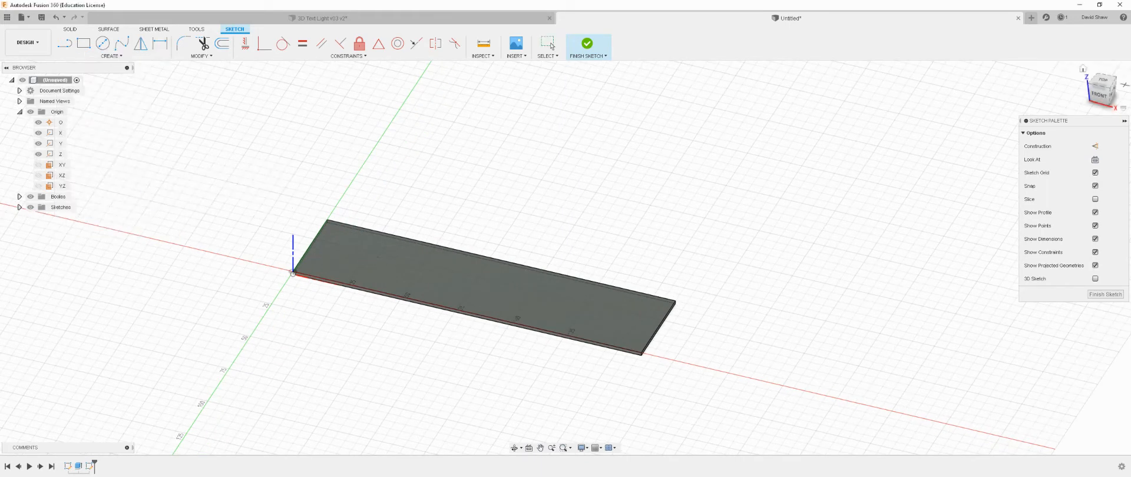
pyautogui.click(1102, 80)
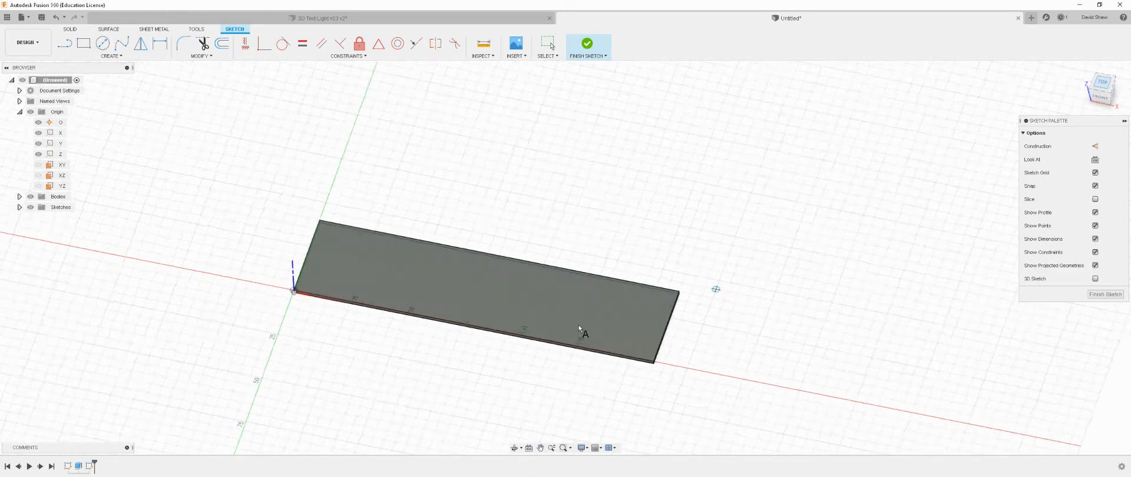
pyautogui.scroll(3, 365, 318)
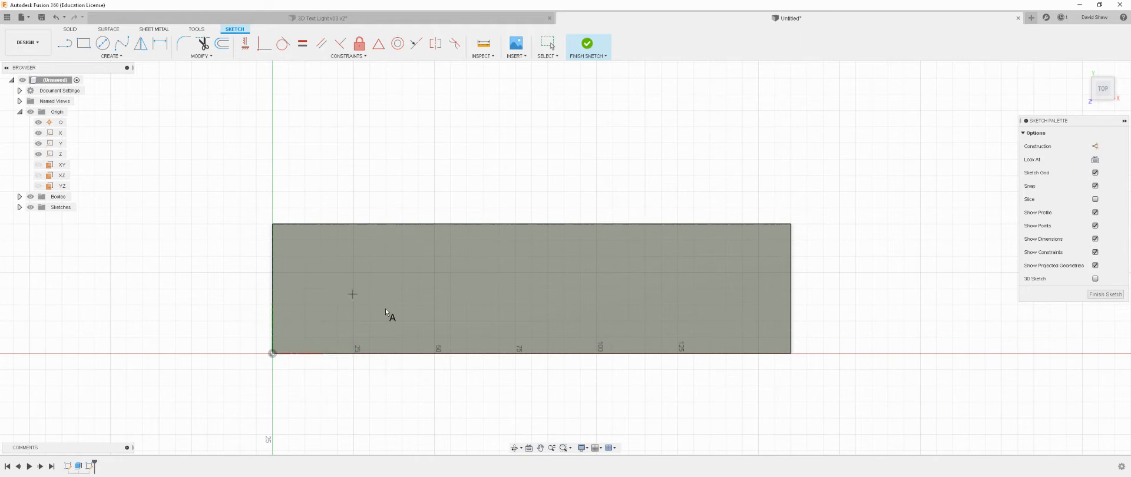
pyautogui.click(288, 338)
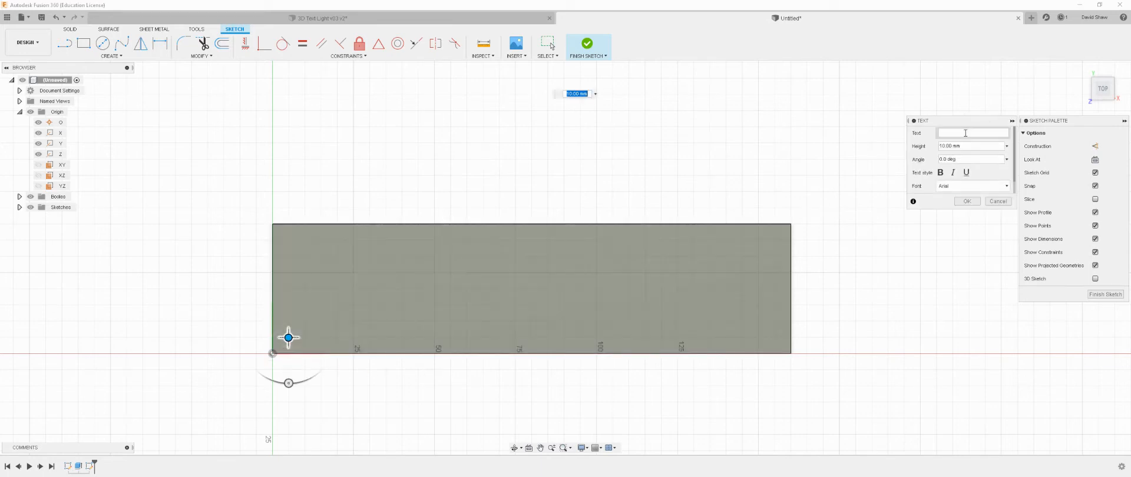
pyautogui.click(954, 132)
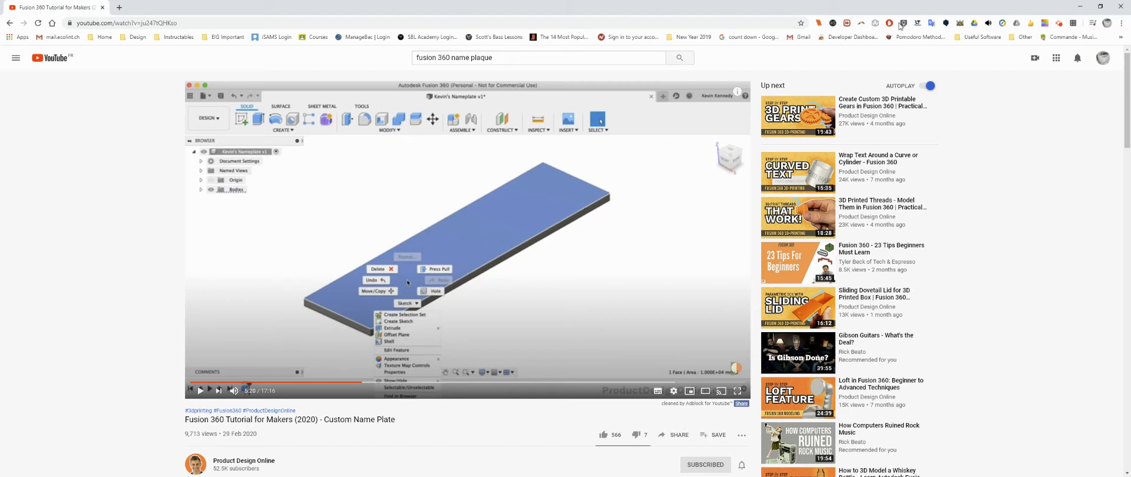
pyautogui.click(1081, 9)
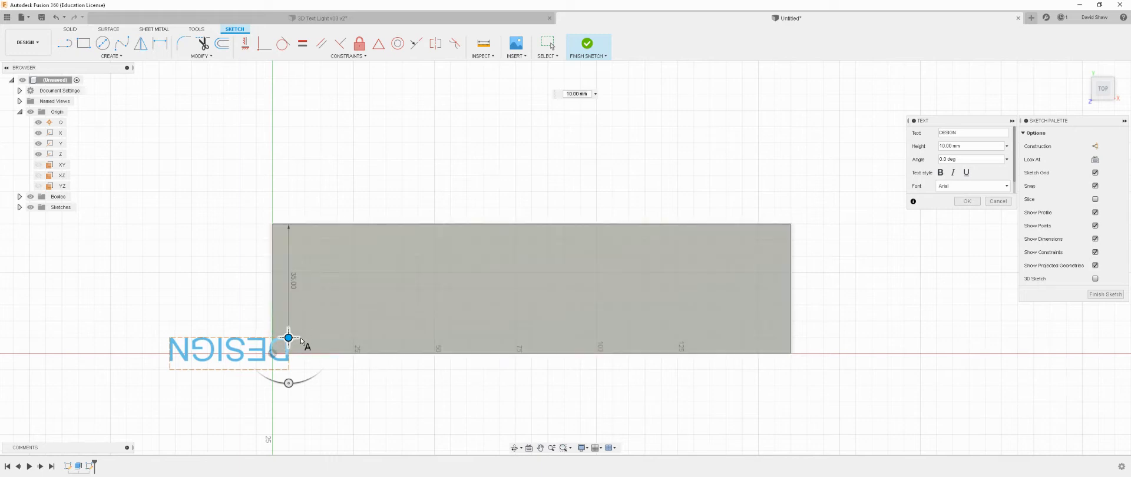
# Rotate the DESIGN text to an angle of 180 degrees so it reads upright along the plate.
pyautogui.moveTo(288, 383); pyautogui.dragTo(289, 272)
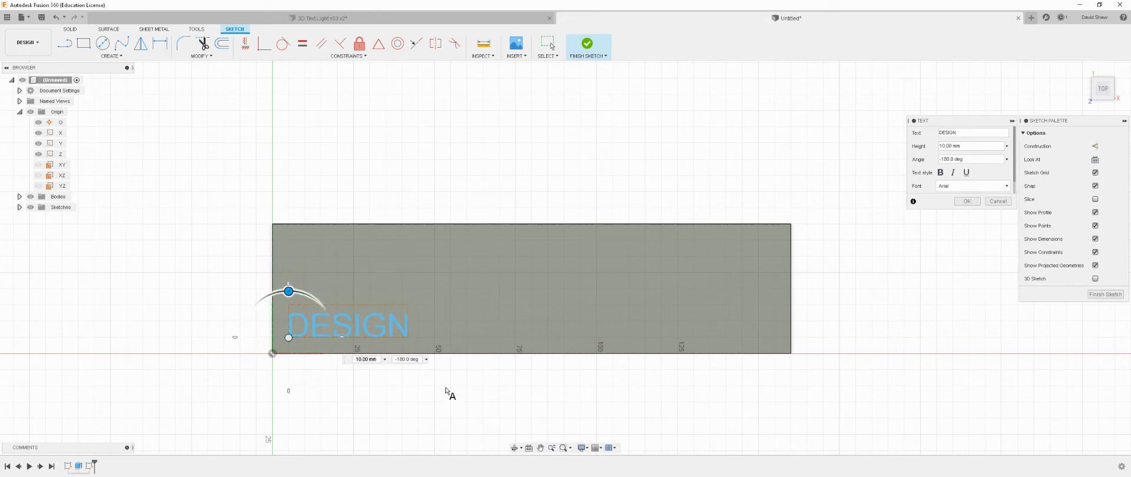
pyautogui.moveTo(288, 291); pyautogui.dragTo(201, 337)
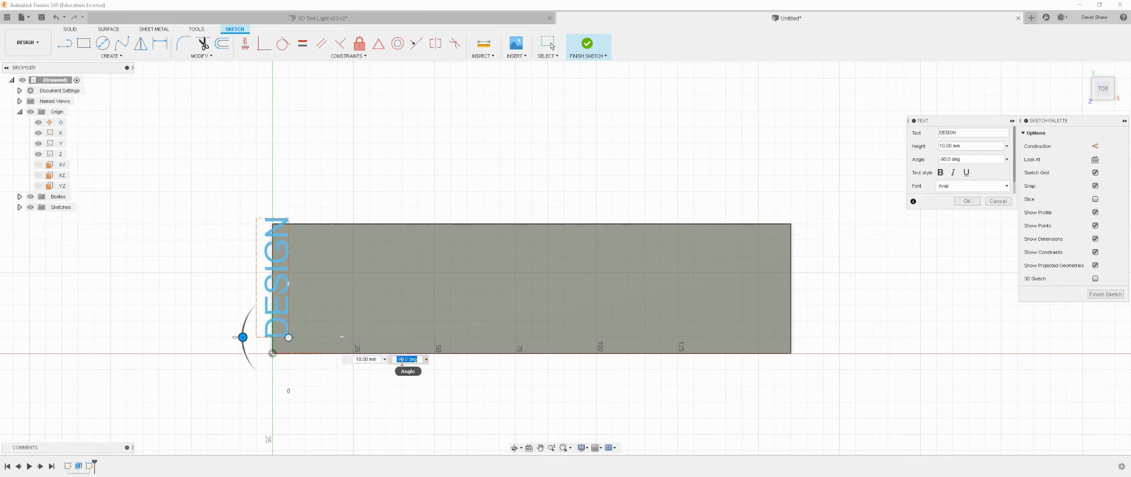
pyautogui.write('180')
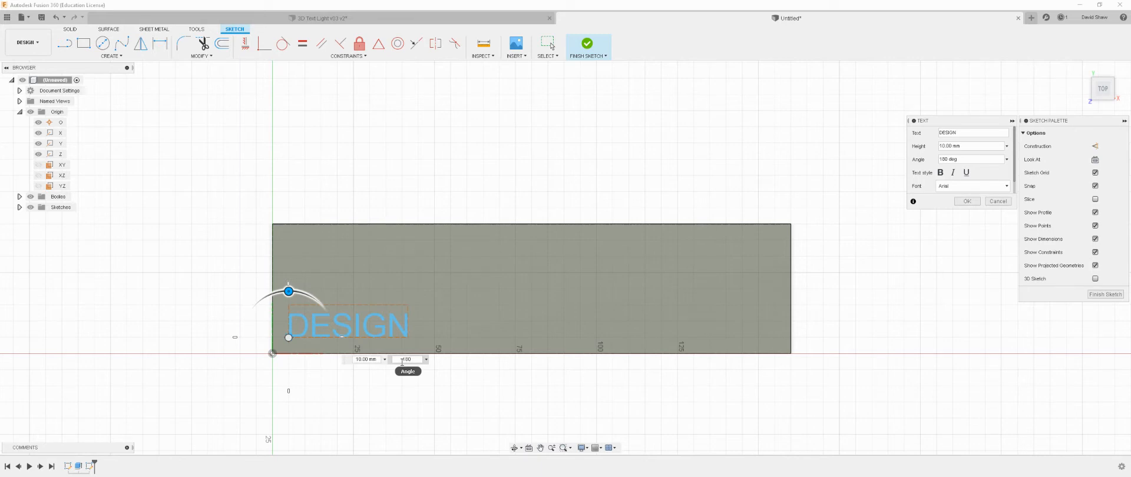
pyautogui.press('Return')
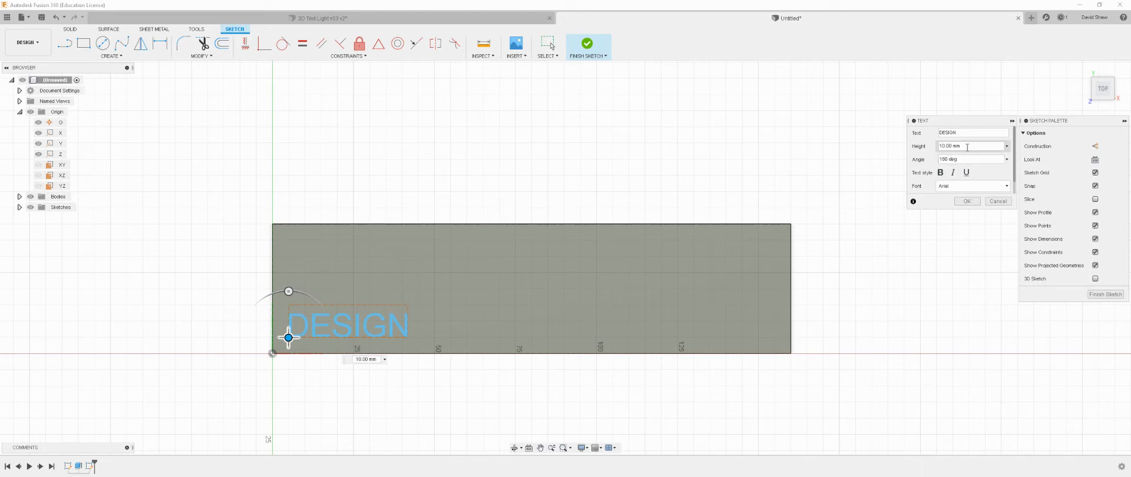
# Try a height of 40 mm for the DESIGN text and reduce it to 30 mm.
pyautogui.moveTo(967, 148); pyautogui.dragTo(937, 147)
pyautogui.write('40')
pyautogui.press('Tab')
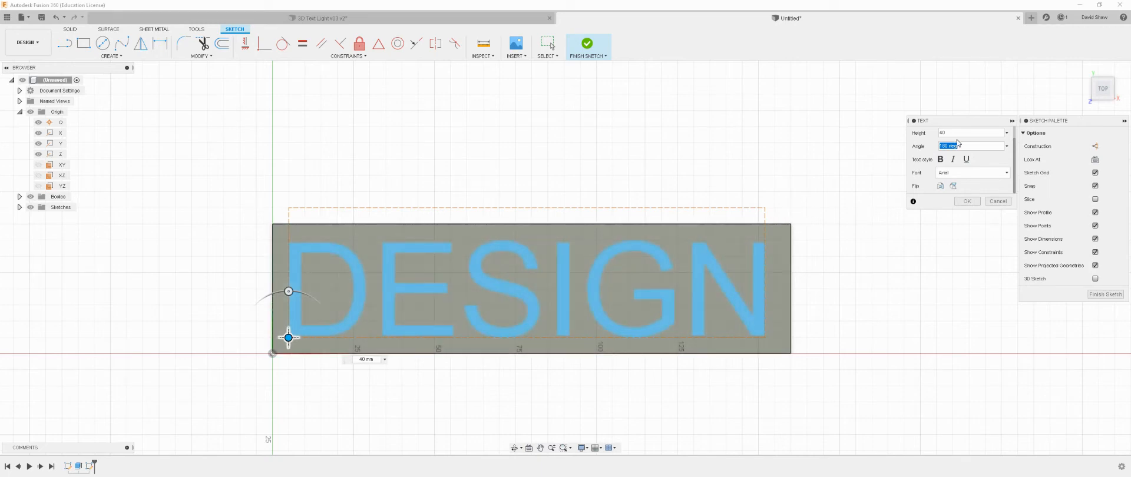
pyautogui.moveTo(969, 132); pyautogui.dragTo(915, 135)
pyautogui.write('30')
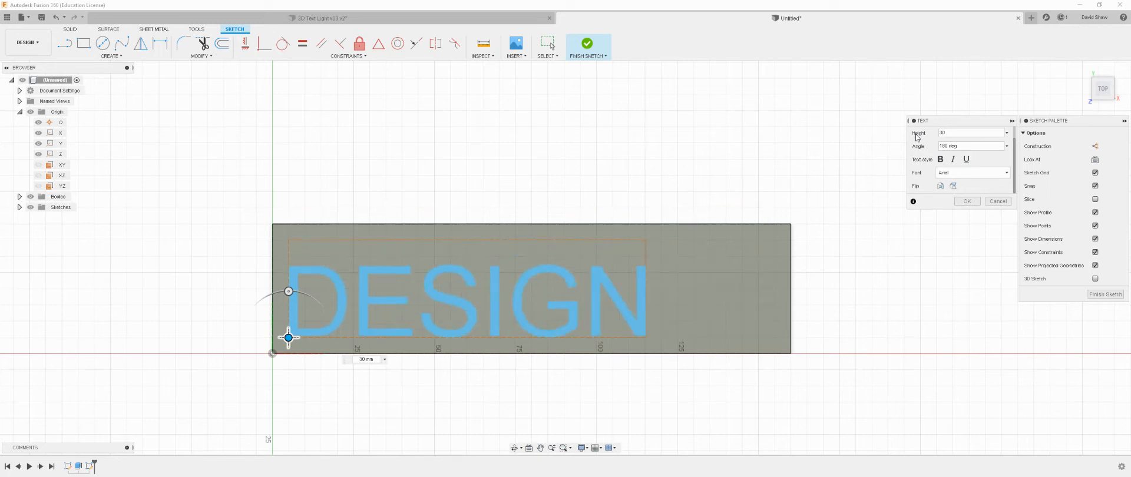
pyautogui.press('Tab')
# Examine the lettering of the finished 3D Text Light design from several angles, and return to the untitled plate design.
pyautogui.click(327, 19)
pyautogui.keyDown('shift'); pyautogui.moveTo(513, 312); pyautogui.dragTo(599, 290, button='middle'); pyautogui.keyUp('shift')
pyautogui.press('Escape')
pyautogui.keyDown('shift'); pyautogui.moveTo(602, 253); pyautogui.dragTo(593, 328, button='middle'); pyautogui.keyUp('shift')
pyautogui.click(650, 259)
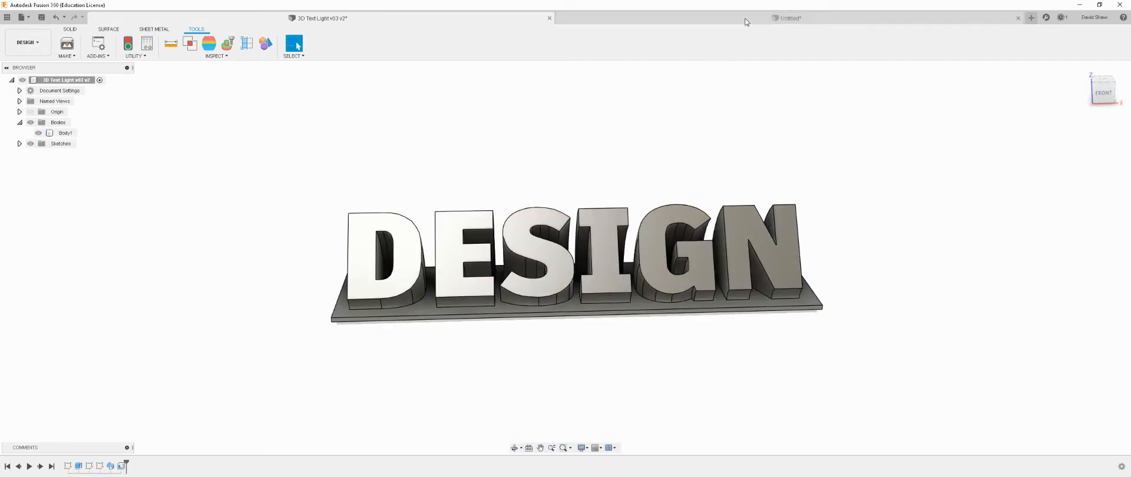
pyautogui.click(757, 19)
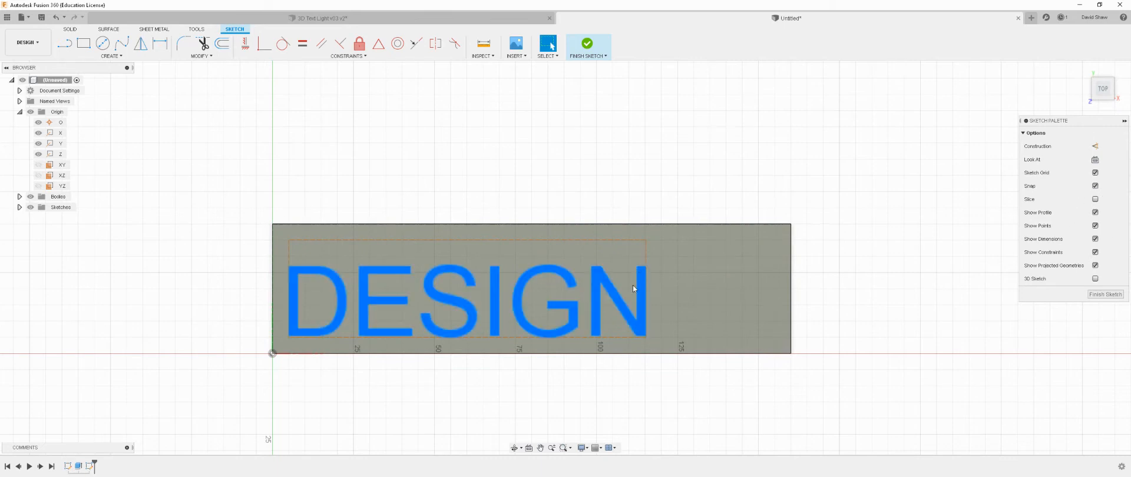
# Edit the DESIGN sketch text and change its font to Artifakt Element Heavy.
pyautogui.doubleClick(613, 294)
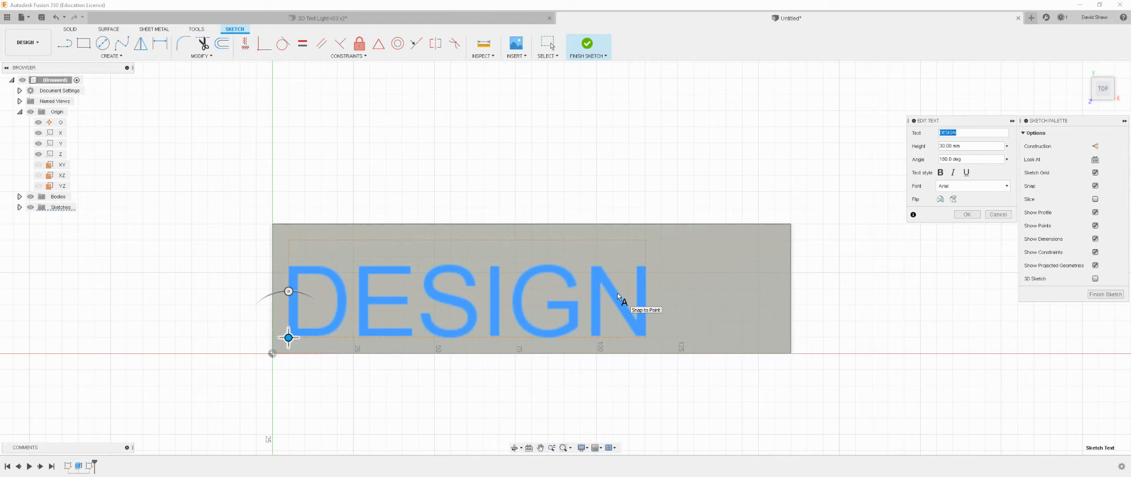
pyautogui.click(988, 187)
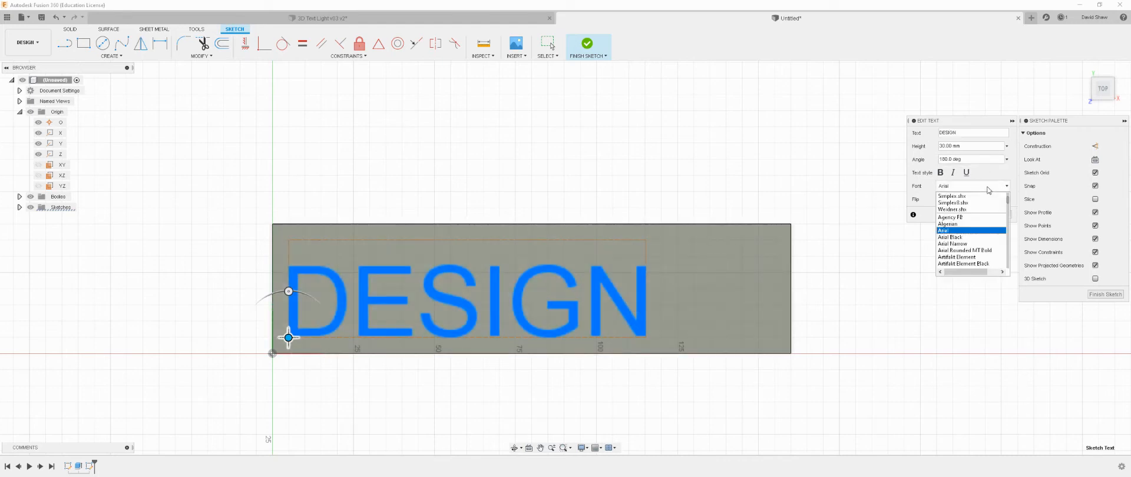
pyautogui.scroll(-2, 967, 237)
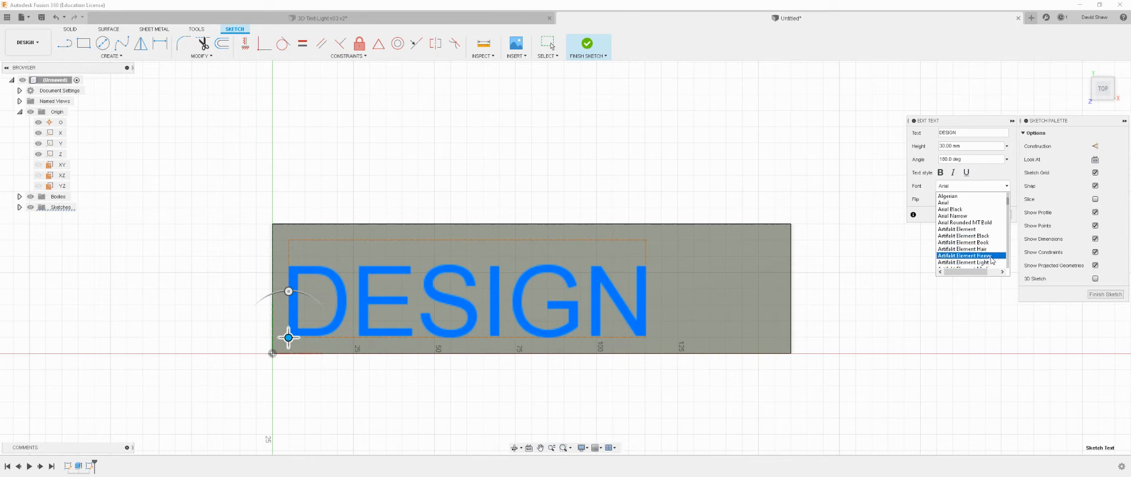
pyautogui.click(991, 256)
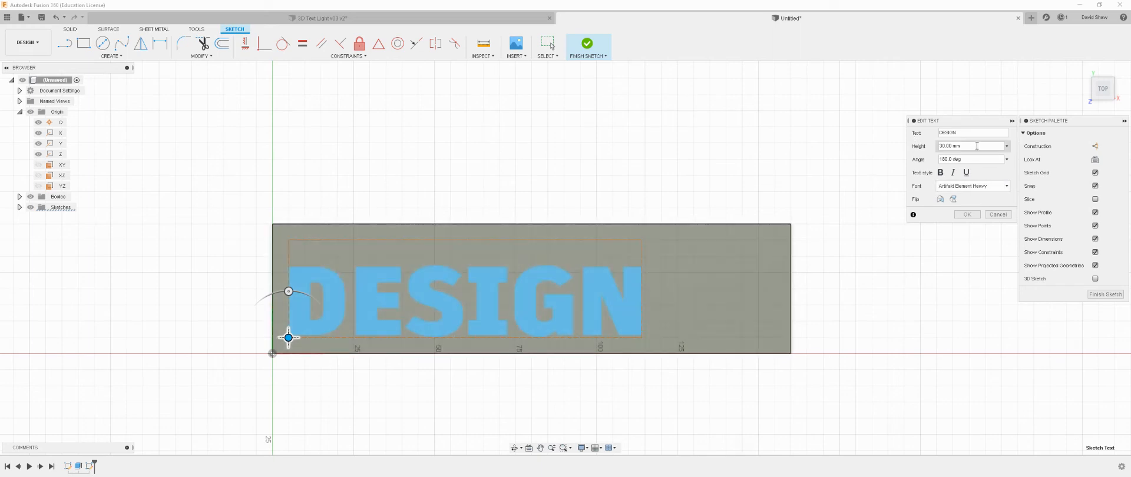
# Fit the DESIGN text to the plate by trying heights of 50, 40 and 42 mm and setting it to 41 mm.
pyautogui.moveTo(976, 146); pyautogui.dragTo(927, 148)
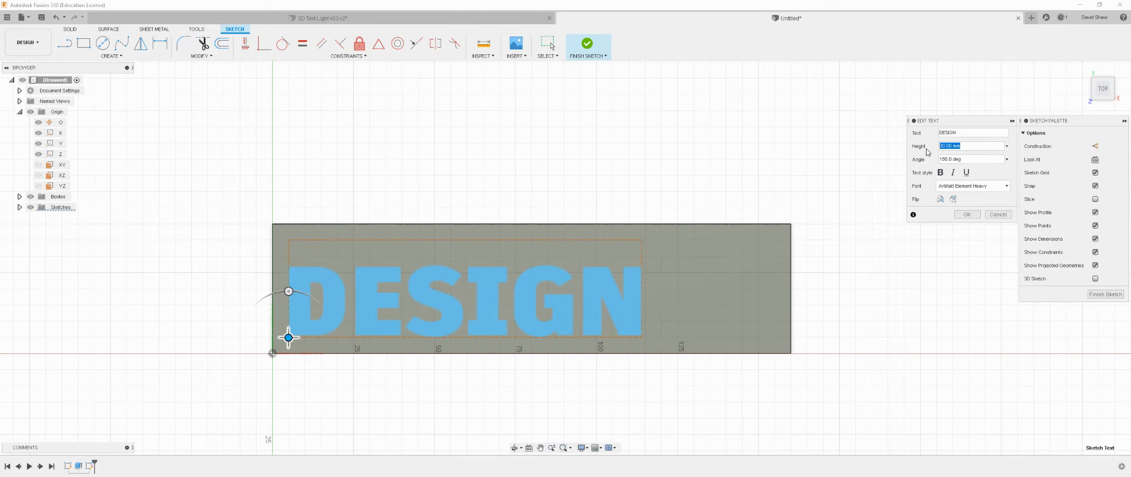
pyautogui.write('50')
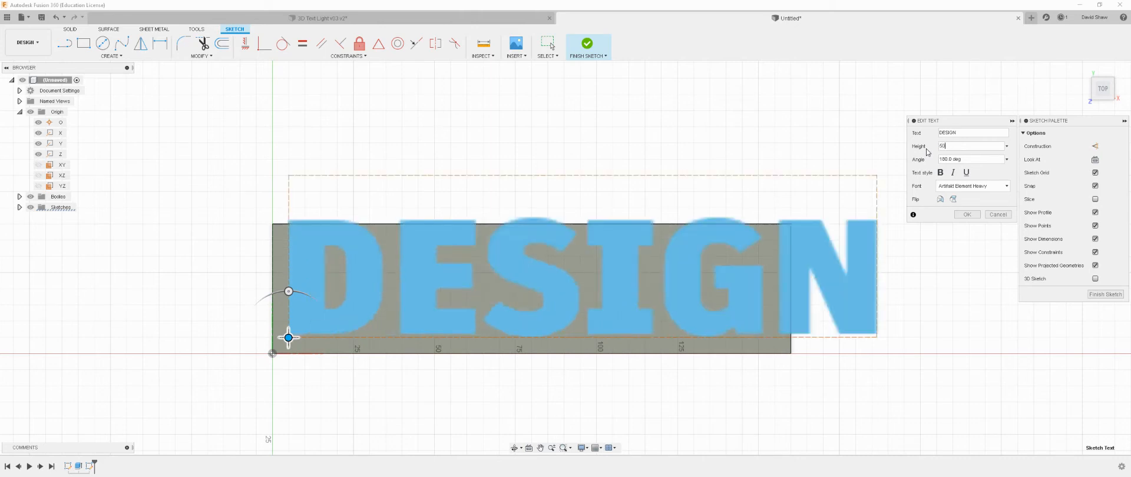
pyautogui.press('BackSpace')
pyautogui.press('BackSpace')
pyautogui.write('40')
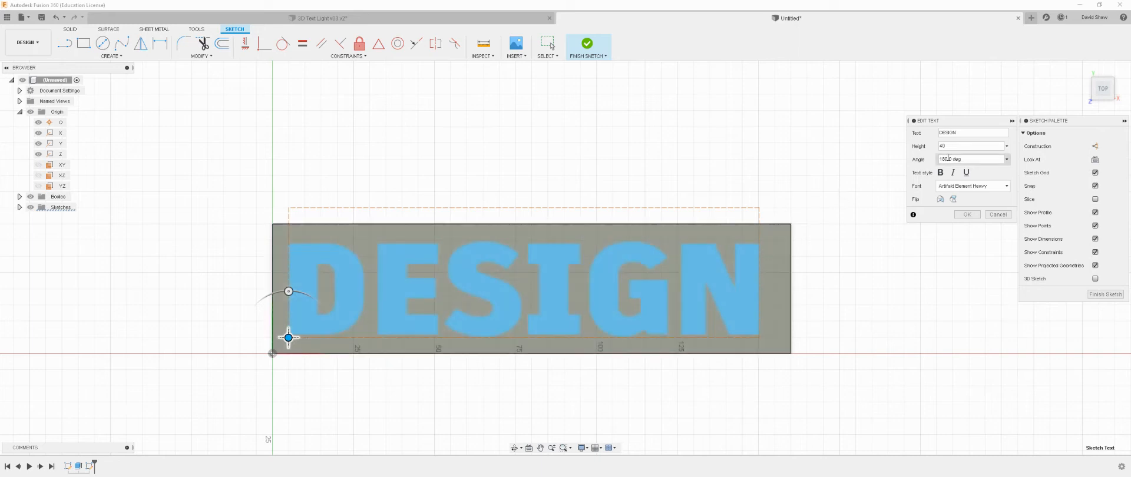
pyautogui.moveTo(967, 146); pyautogui.dragTo(899, 152)
pyautogui.write('42')
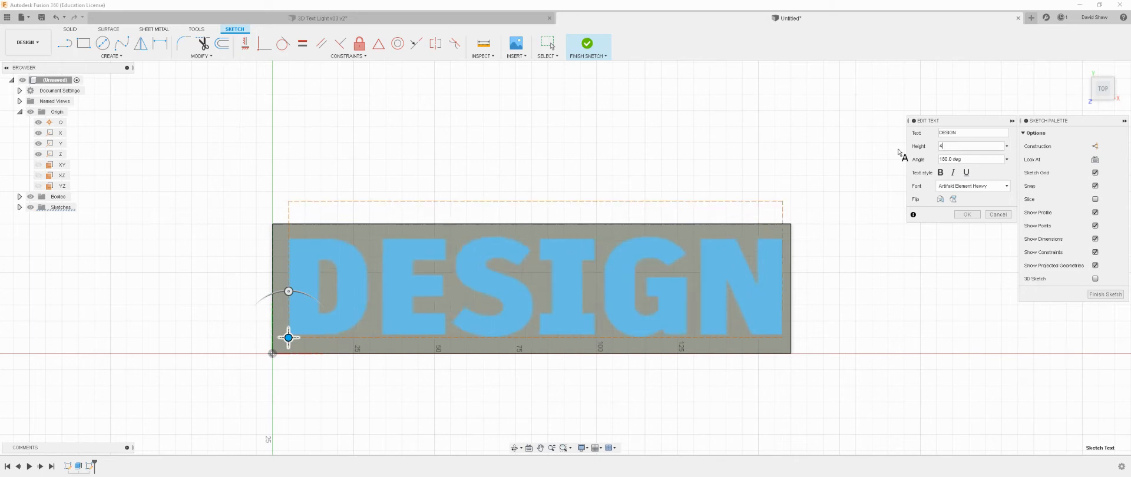
pyautogui.write('1')
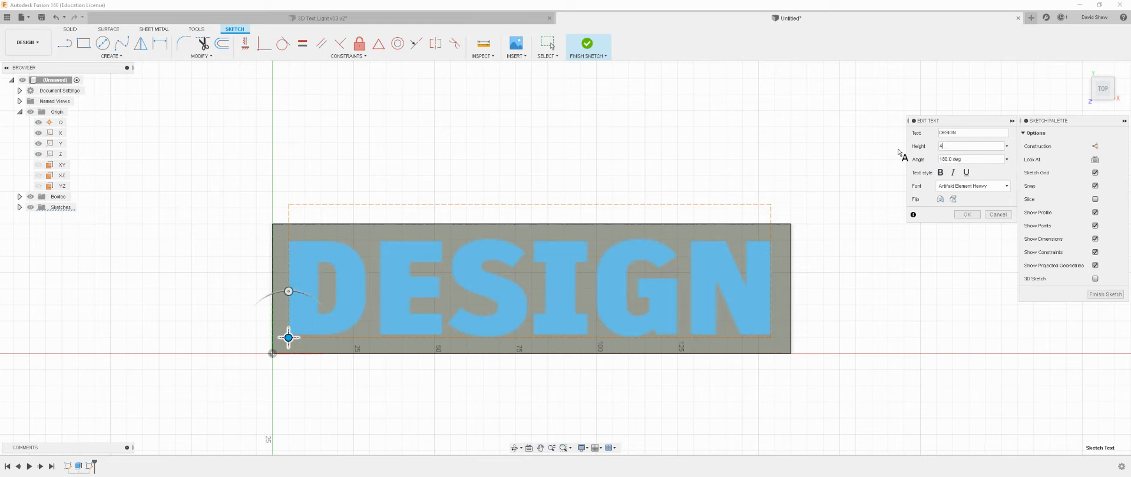
# Try heights between 40.2 and 40.9 mm for the DESIGN text to fit it to the plate.
pyautogui.write('0.5')
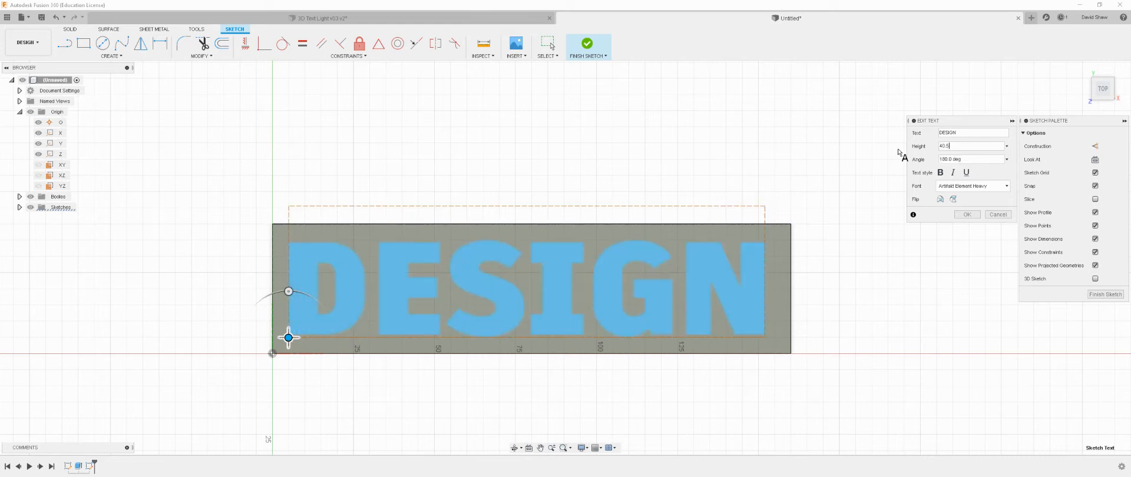
pyautogui.press('BackSpace')
pyautogui.write('2')
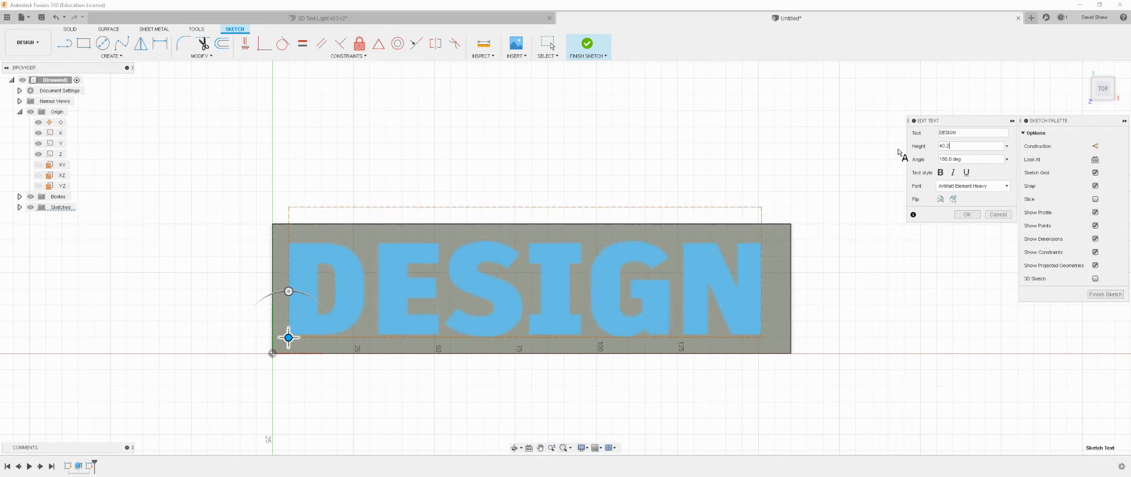
pyautogui.write('1')
pyautogui.write('2')
pyautogui.write('5')
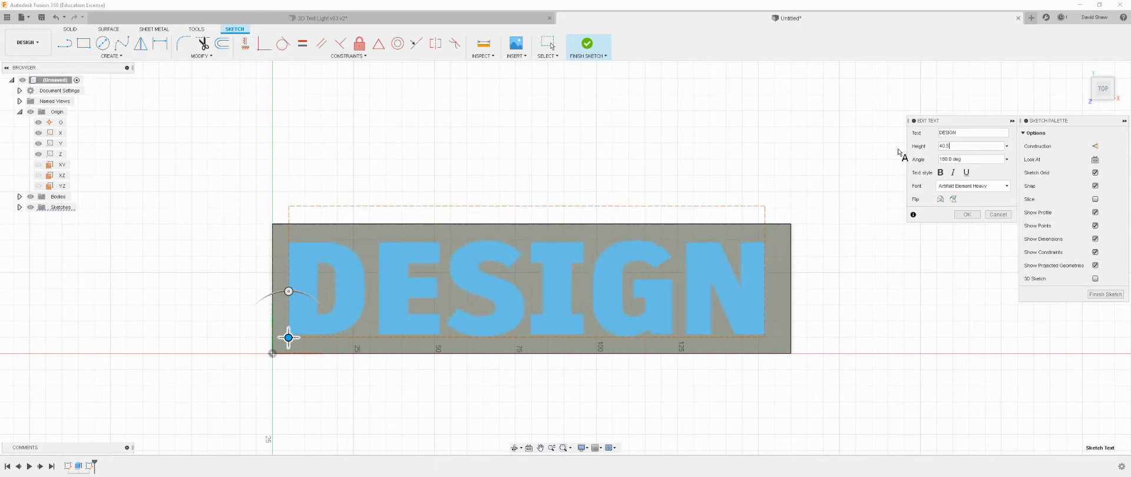
pyautogui.press('BackSpace')
pyautogui.write('8')
pyautogui.write('9')
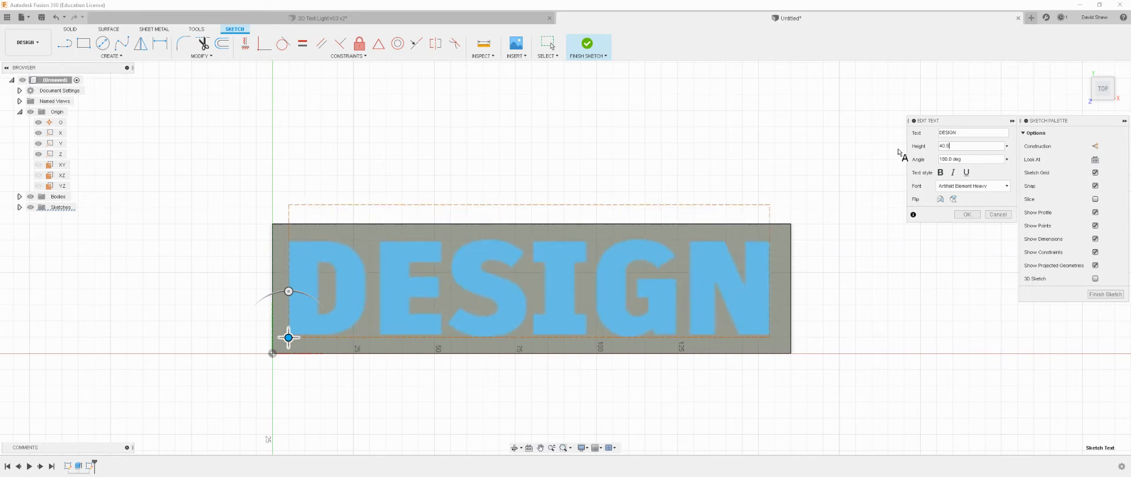
# Set the DESIGN text's height to 41.3 mm, keep the Artifakt Element Heavy font and accept the edit.
pyautogui.press('BackSpace')
pyautogui.press('BackSpace')
pyautogui.write('11')
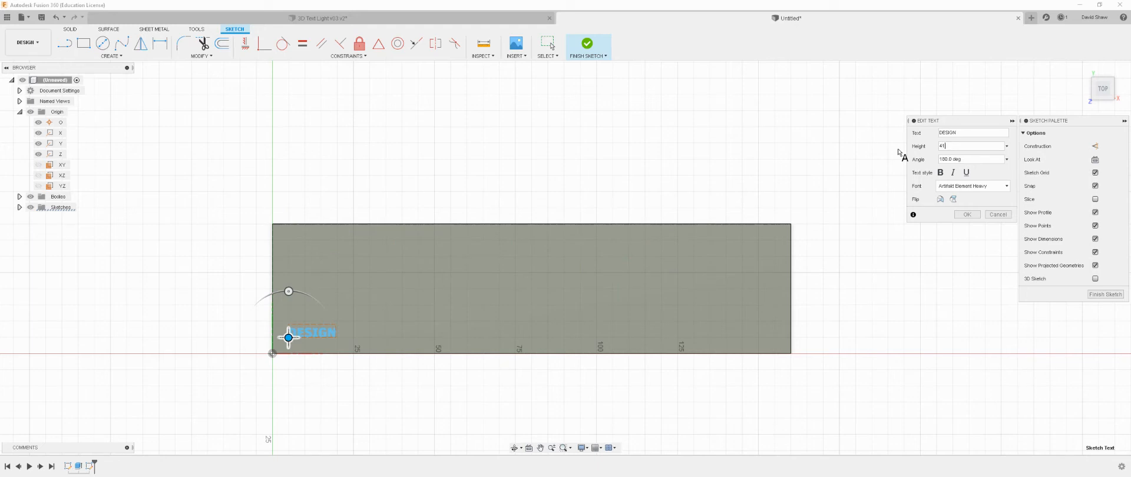
pyautogui.write('.2')
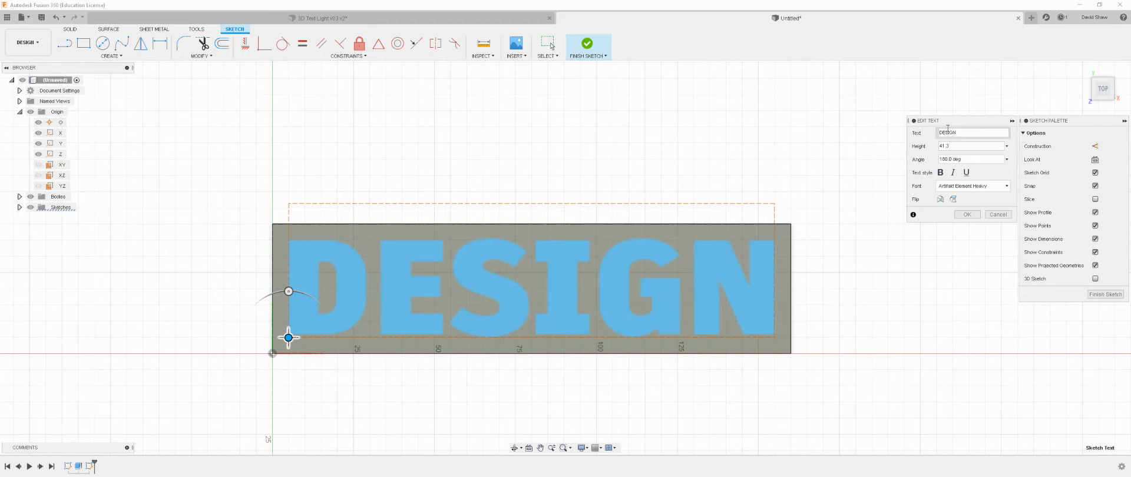
pyautogui.click(988, 188)
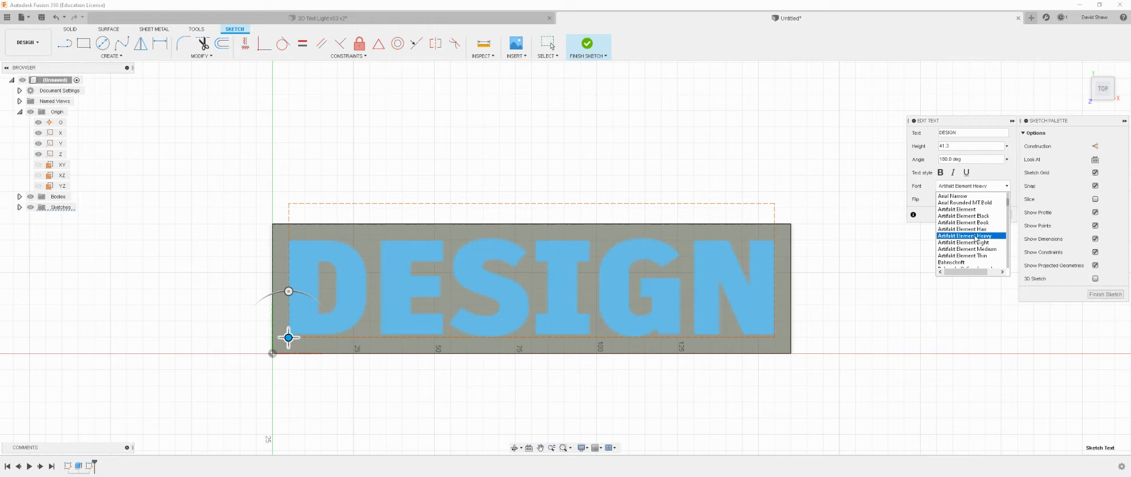
pyautogui.scroll(-3, 974, 265)
pyautogui.click(906, 246)
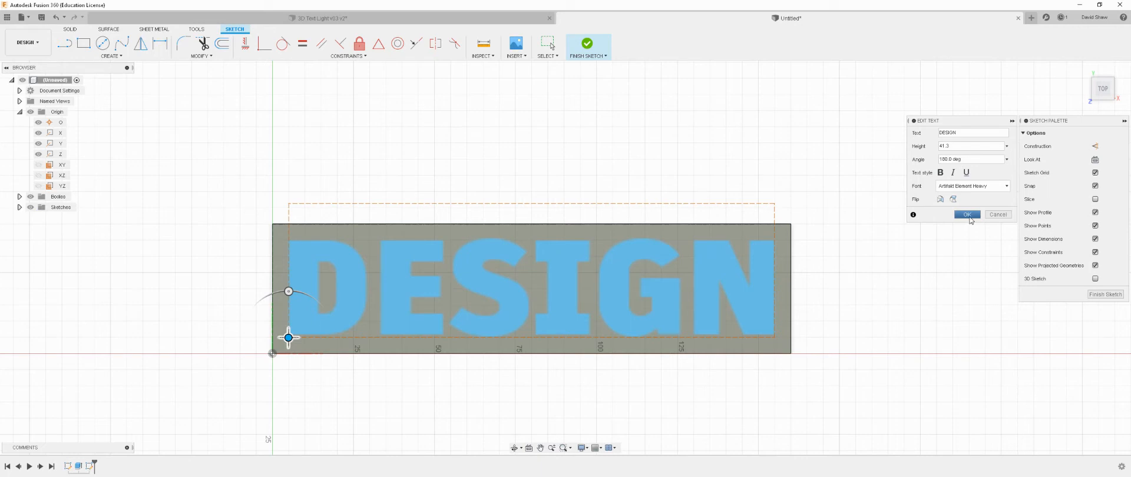
pyautogui.click(969, 216)
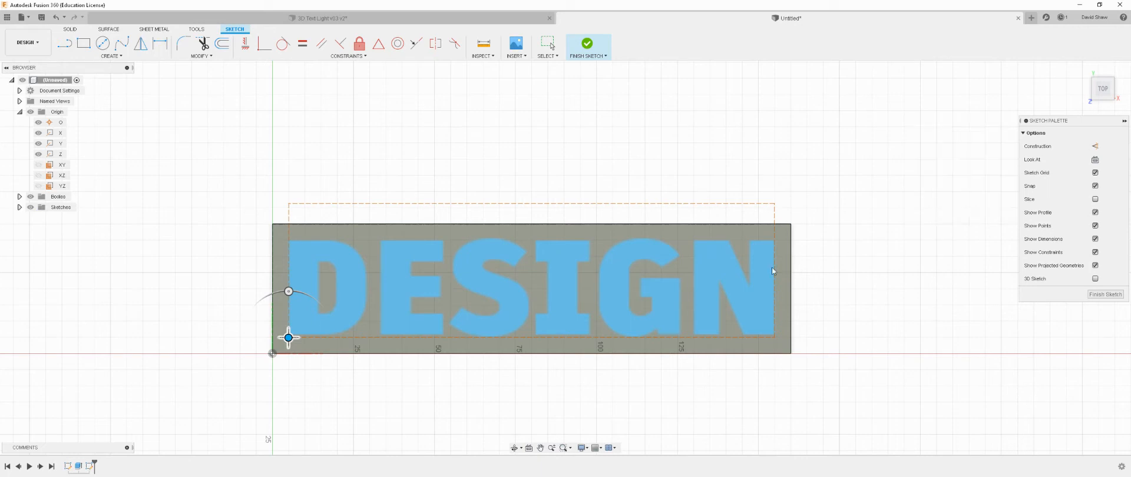
pyautogui.press('Escape')
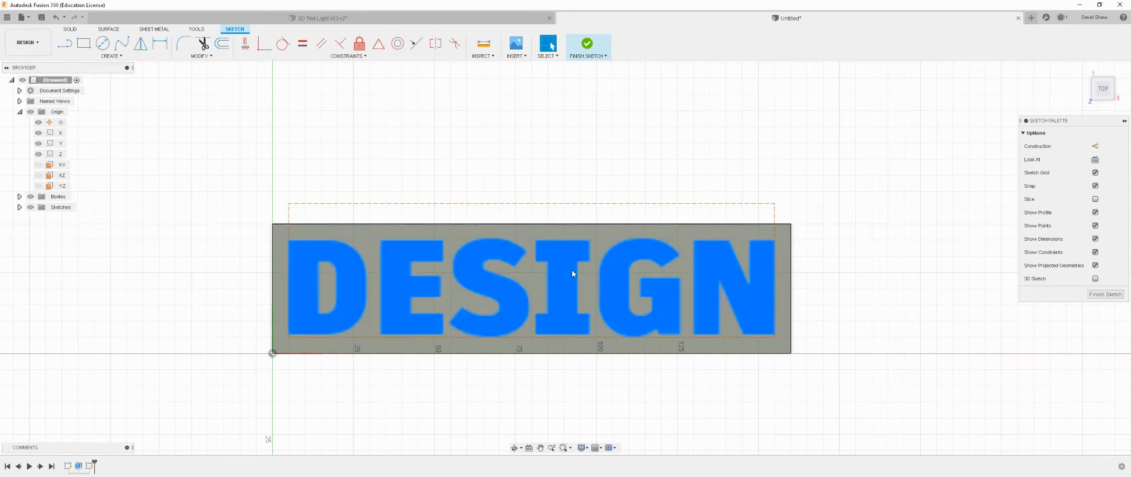
# Try the bold, italic and underline styles on the DESIGN text and switch them off again.
pyautogui.doubleClick(572, 270)
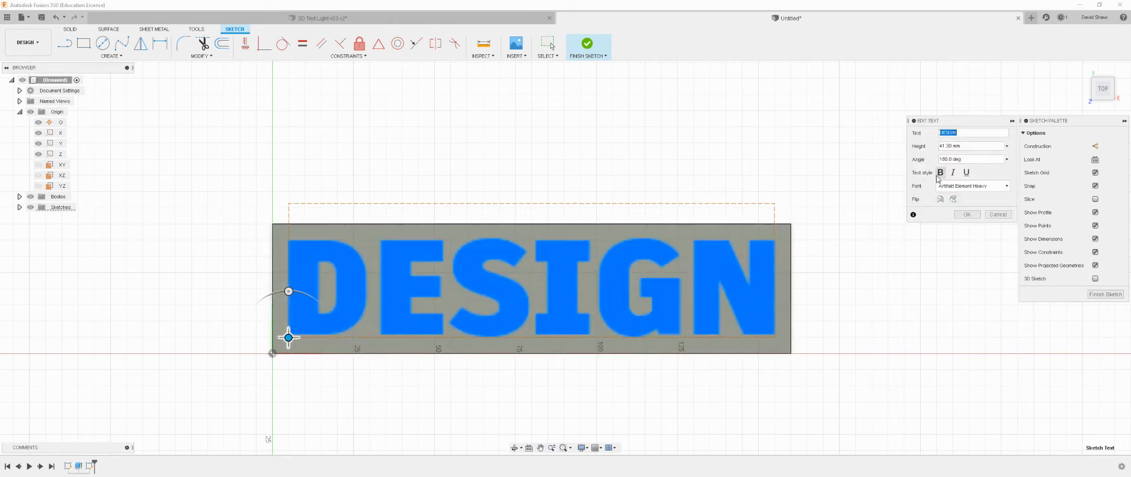
pyautogui.click(940, 173)
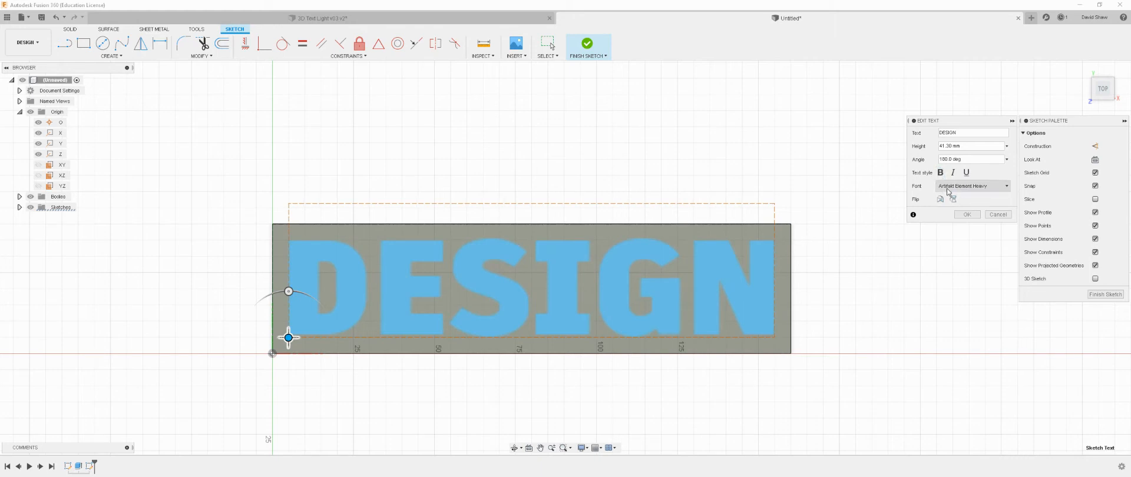
pyautogui.click(941, 175)
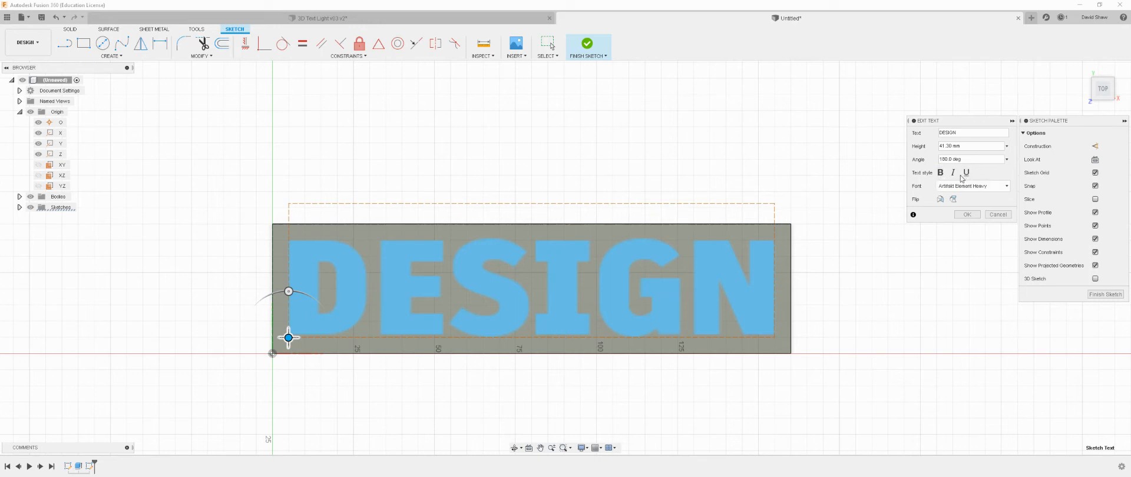
pyautogui.click(953, 173)
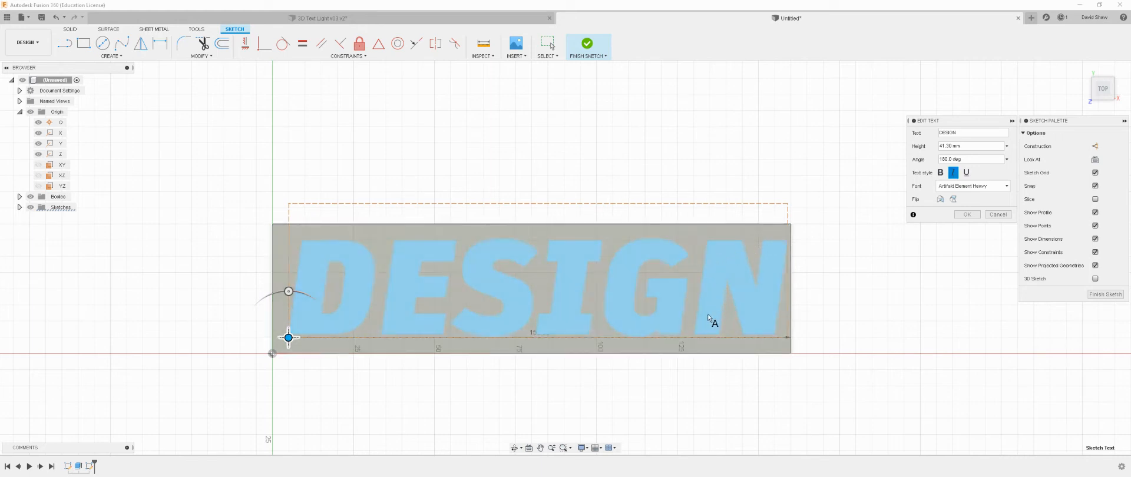
pyautogui.click(953, 172)
pyautogui.click(966, 172)
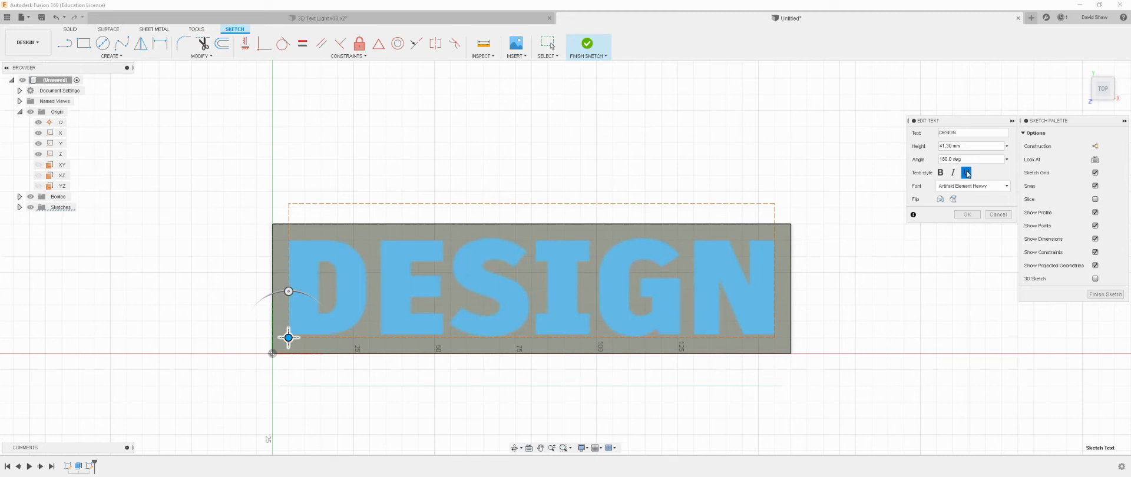
pyautogui.click(968, 174)
pyautogui.click(968, 174)
pyautogui.click(967, 173)
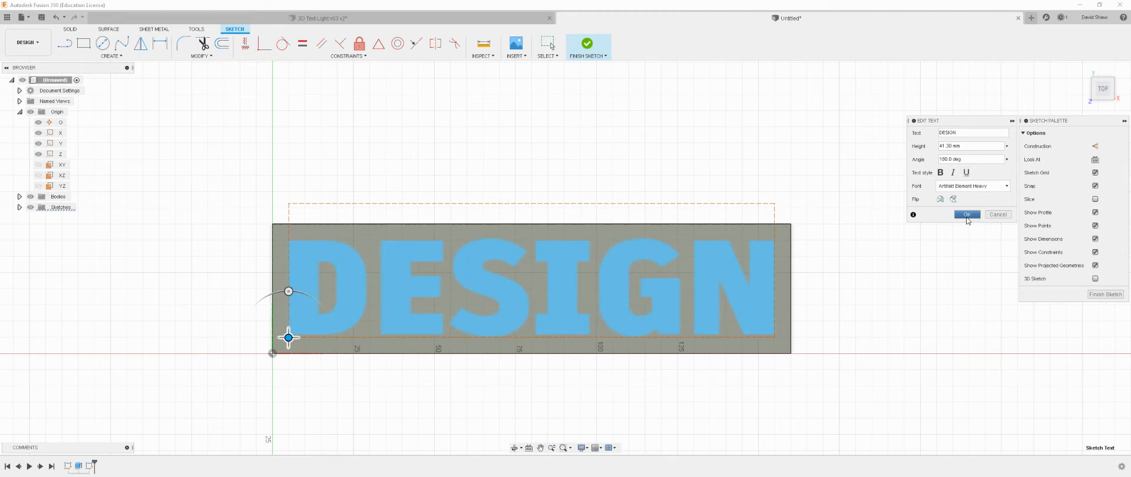
pyautogui.click(967, 215)
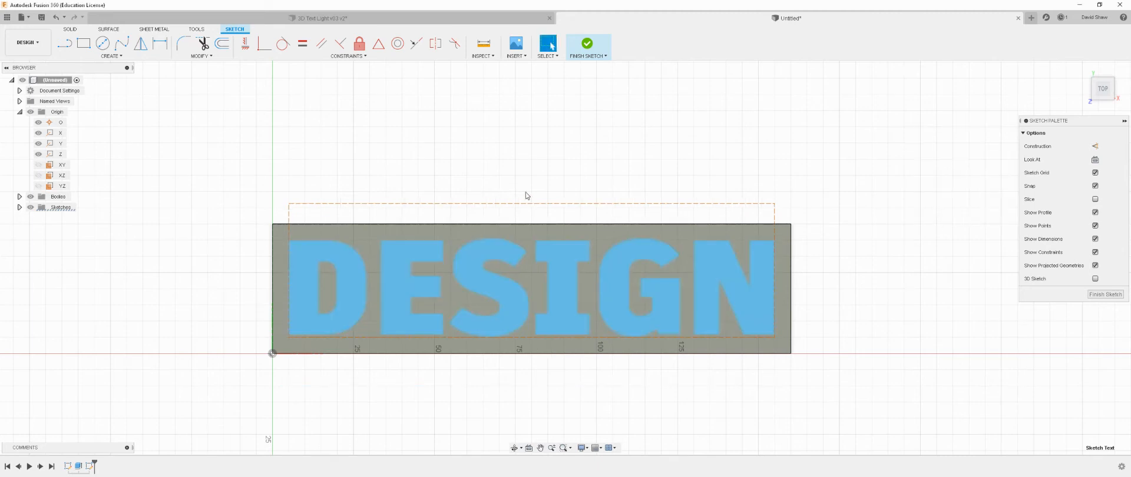
# Finish the text sketch and start a new sketch on the YZ origin plane, with all three origin planes shown.
pyautogui.moveTo(744, 386)
pyautogui.keyDown('shift'); pyautogui.mouseDown(button='middle')
pyautogui.moveTo(719, 384)
pyautogui.moveTo(706, 346)
pyautogui.moveTo(470, 214)
pyautogui.moveTo(527, 337)
pyautogui.moveTo(520, 374)
pyautogui.moveTo(568, 371)
pyautogui.mouseUp(button='middle'); pyautogui.keyUp('shift')
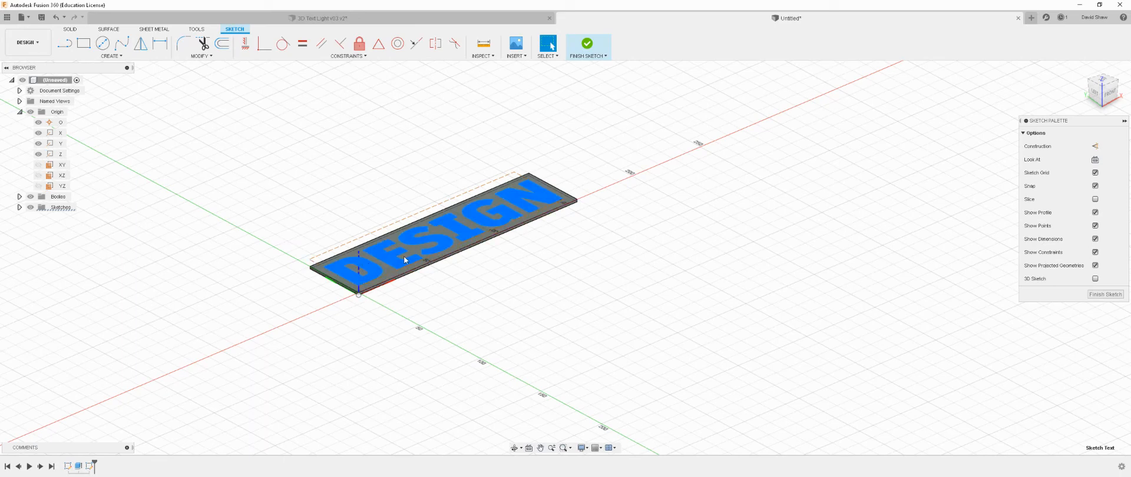
pyautogui.click(592, 46)
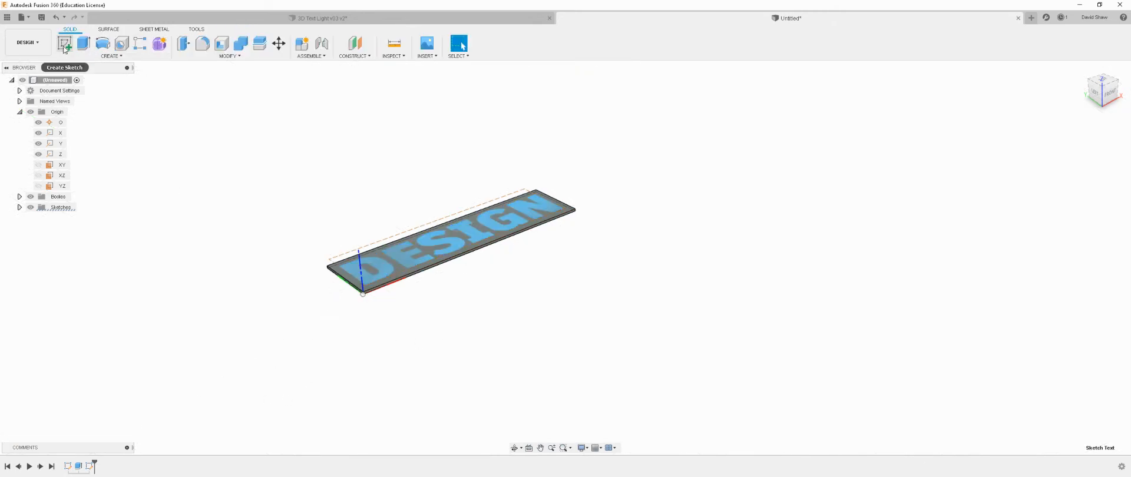
pyautogui.click(64, 43)
pyautogui.scroll(5, 348, 290)
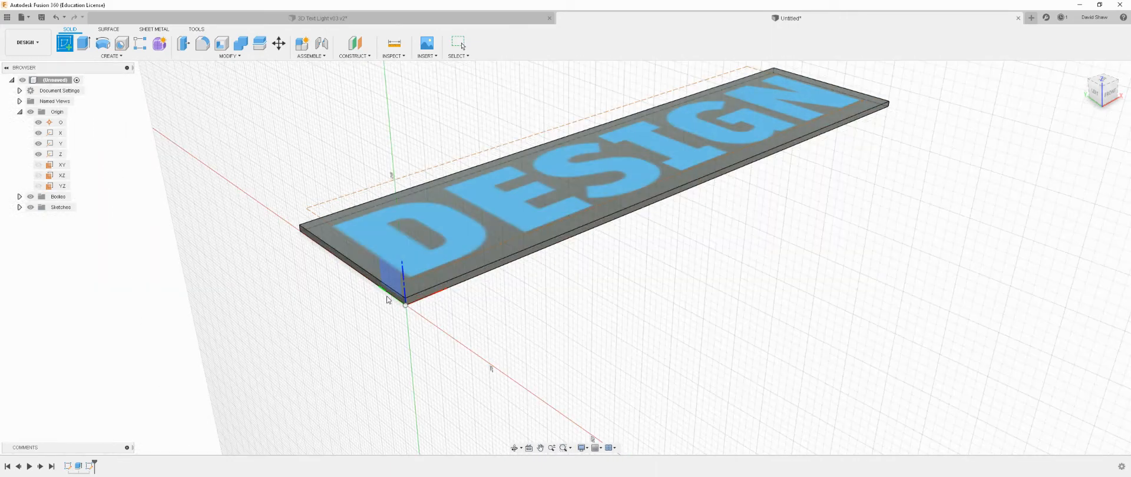
pyautogui.scroll(4, 389, 293)
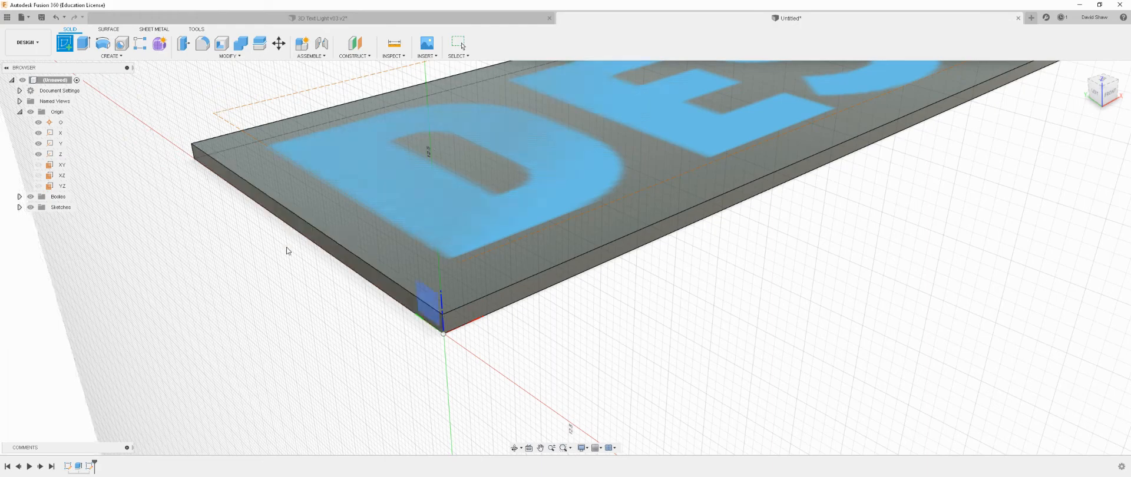
pyautogui.scroll(-2, 287, 288)
pyautogui.scroll(-2, 311, 307)
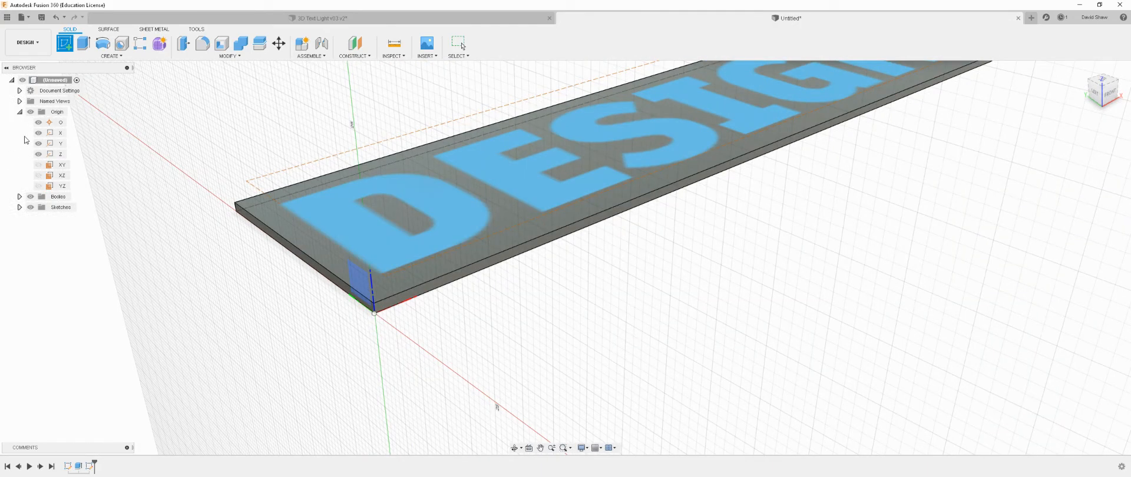
pyautogui.click(39, 165)
pyautogui.click(38, 175)
pyautogui.click(39, 186)
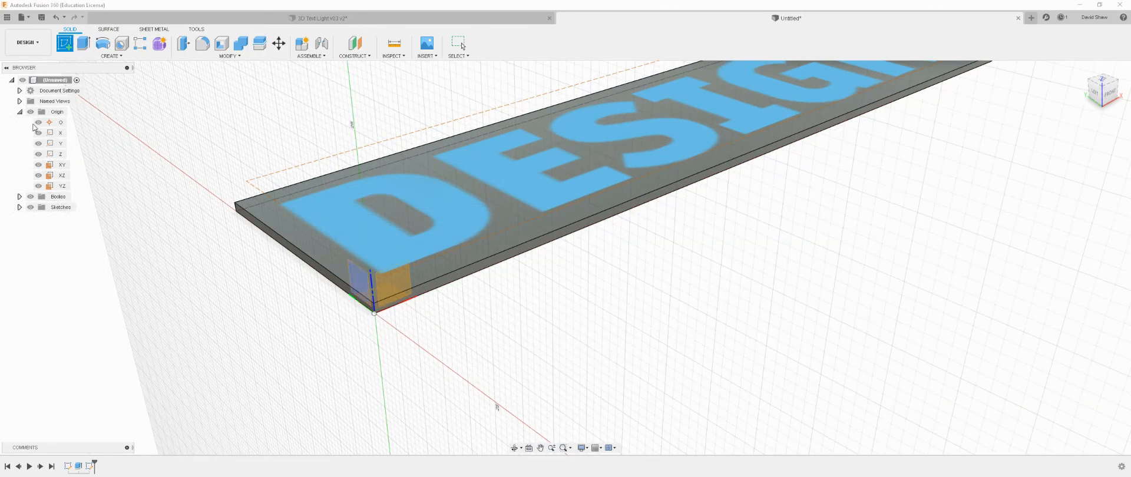
pyautogui.click(366, 285)
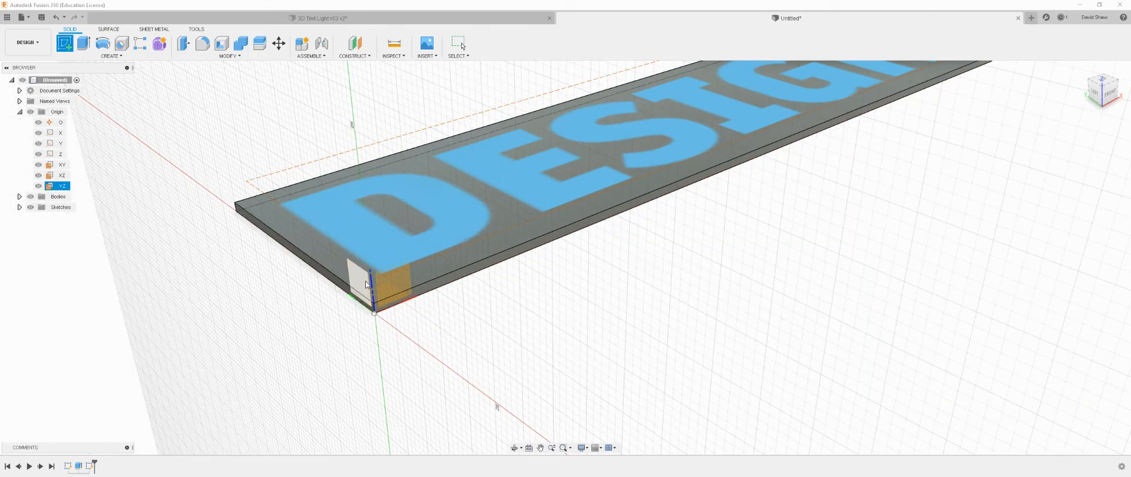
pyautogui.click(366, 285)
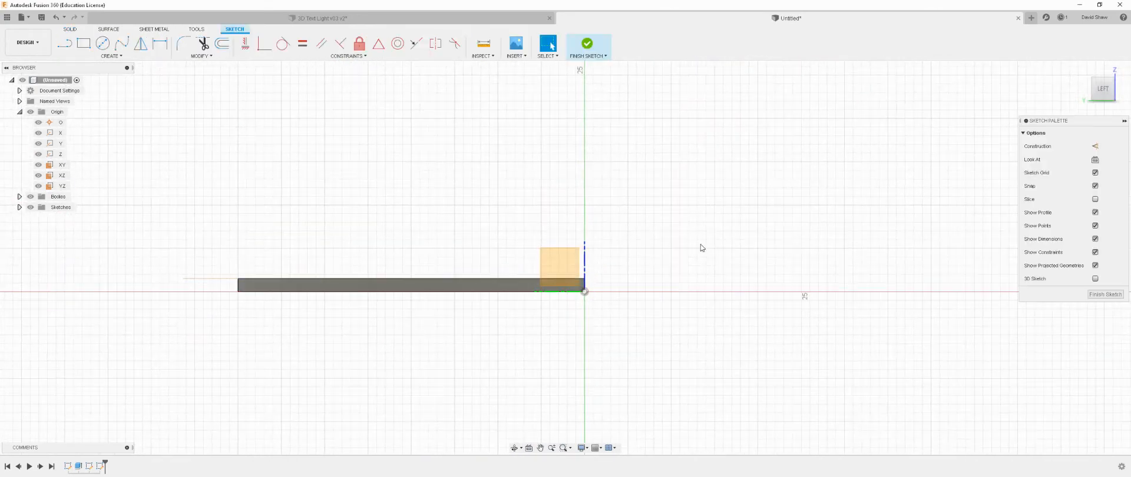
# Draw a 25 mm vertical line up from the origin and convert it to a construction line.
pyautogui.scroll(-2, 445, 359)
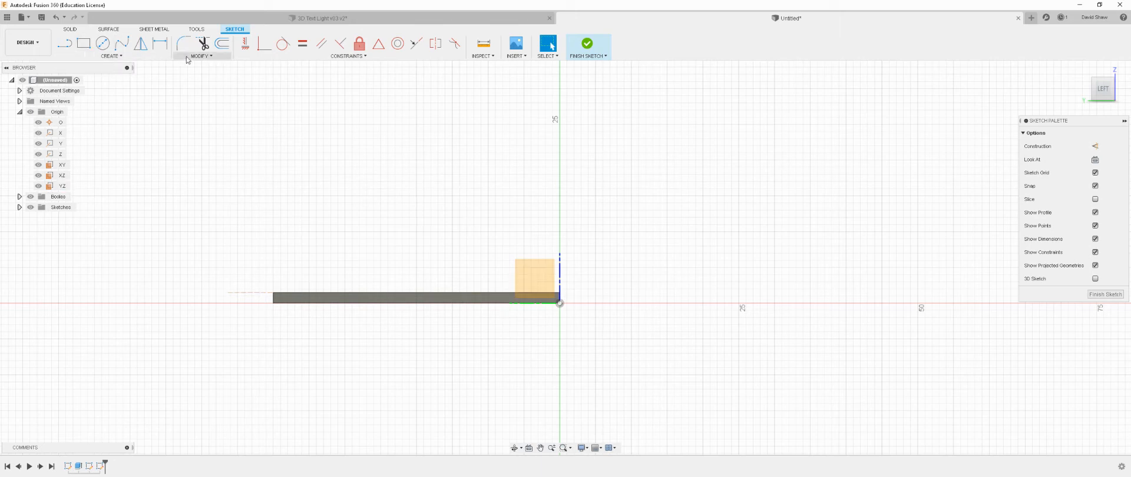
pyautogui.click(66, 49)
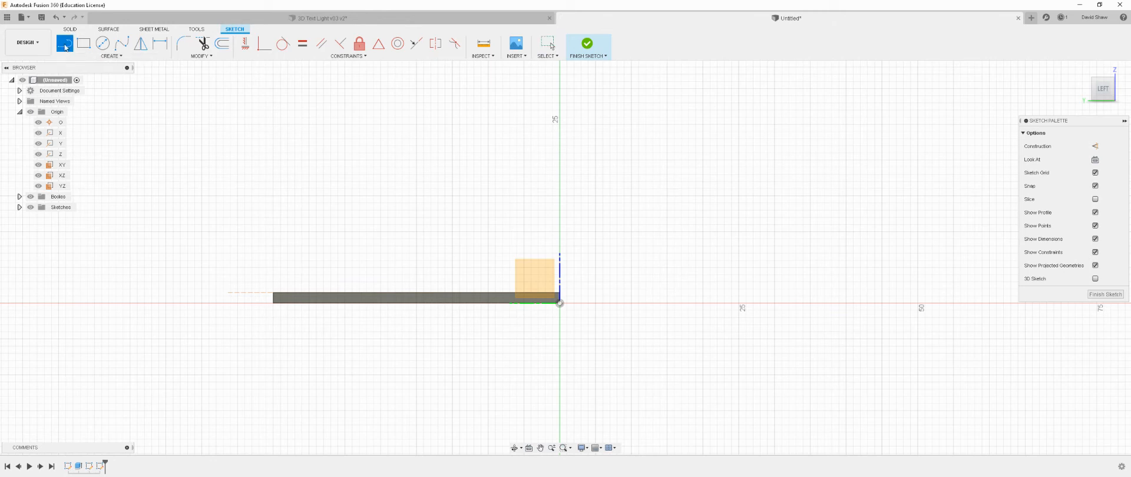
pyautogui.click(560, 303)
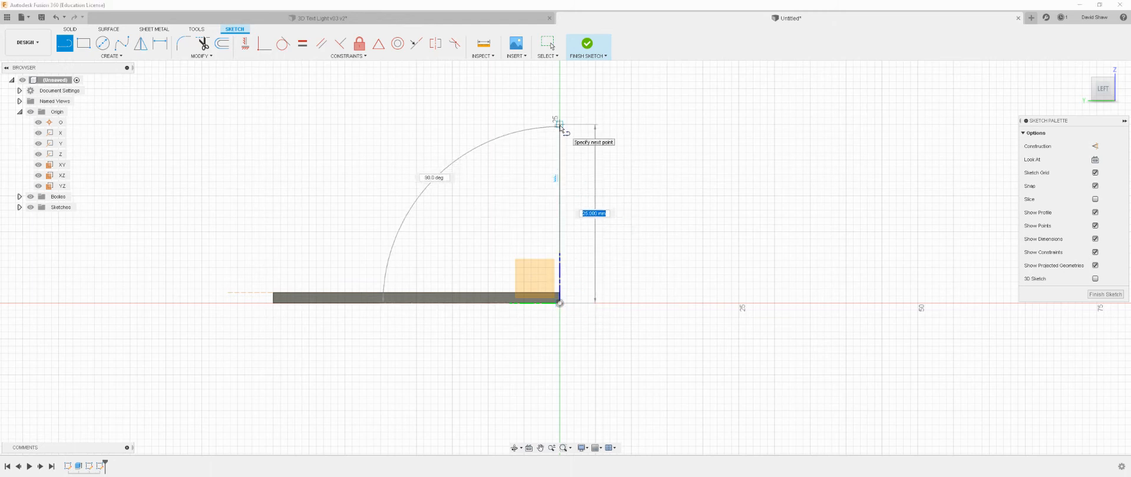
pyautogui.click(559, 125)
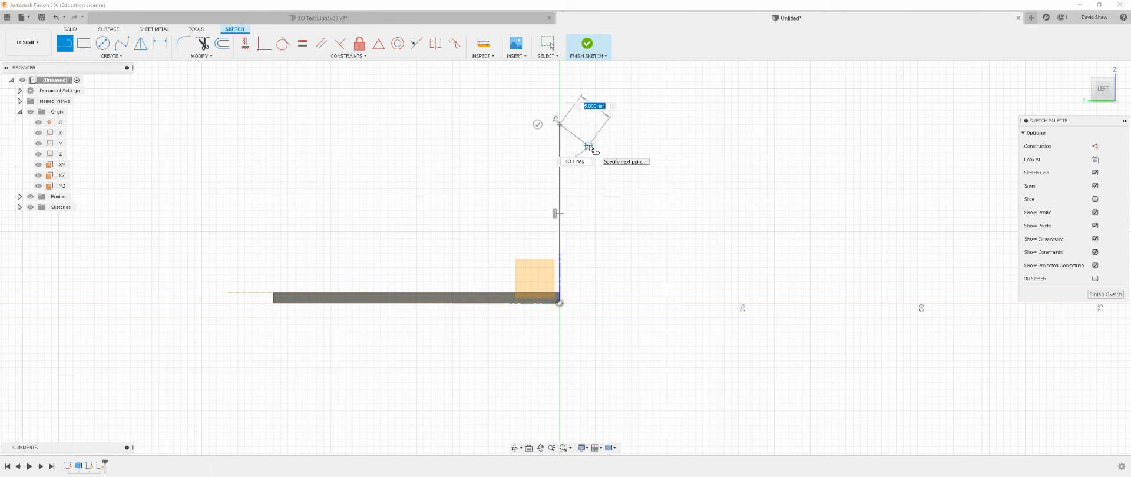
pyautogui.press('Escape')
pyautogui.click(561, 159)
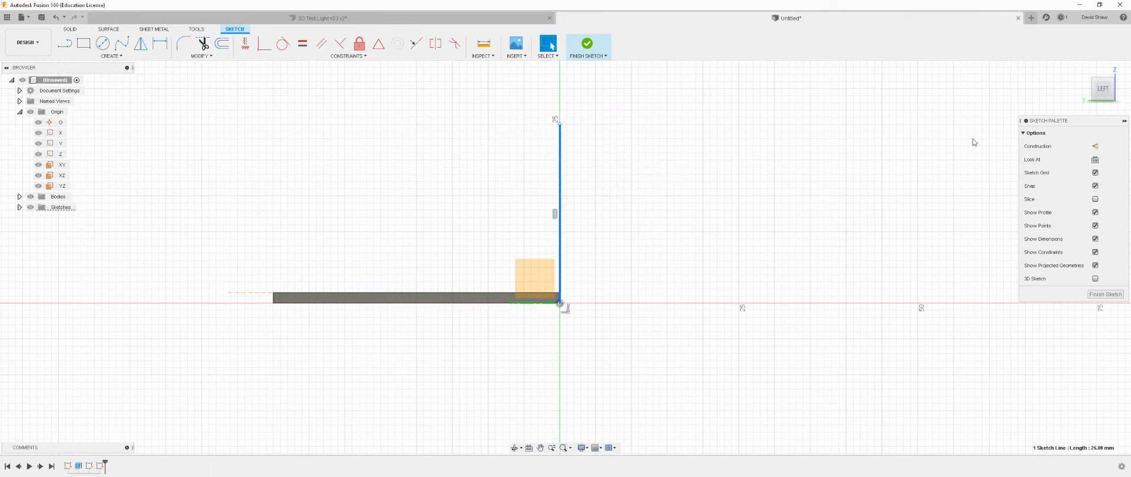
pyautogui.click(1094, 147)
pyautogui.click(639, 254)
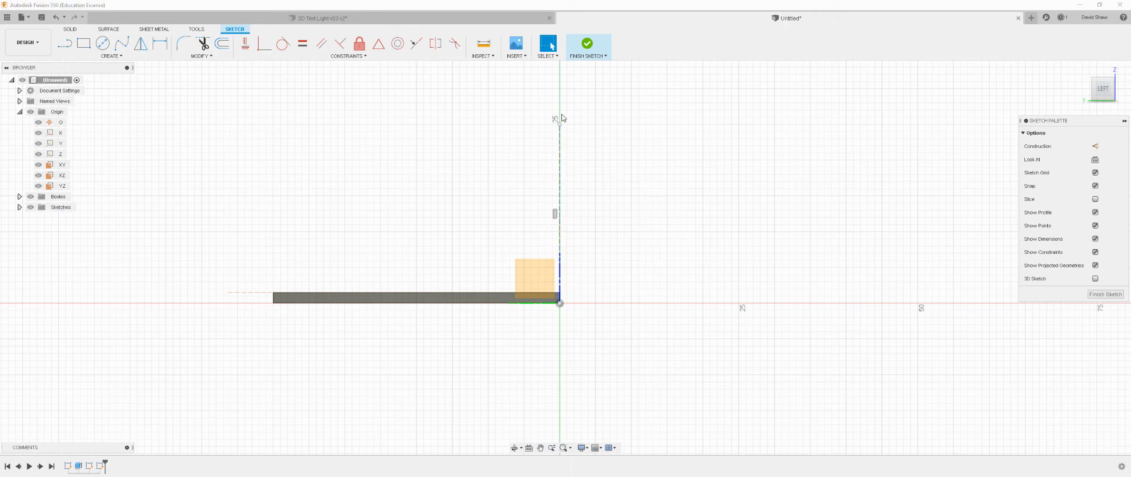
# Draw a 25 mm vertical line up from near the middle of the plate's bottom edge, parallel to the construction line.
pyautogui.click(61, 44)
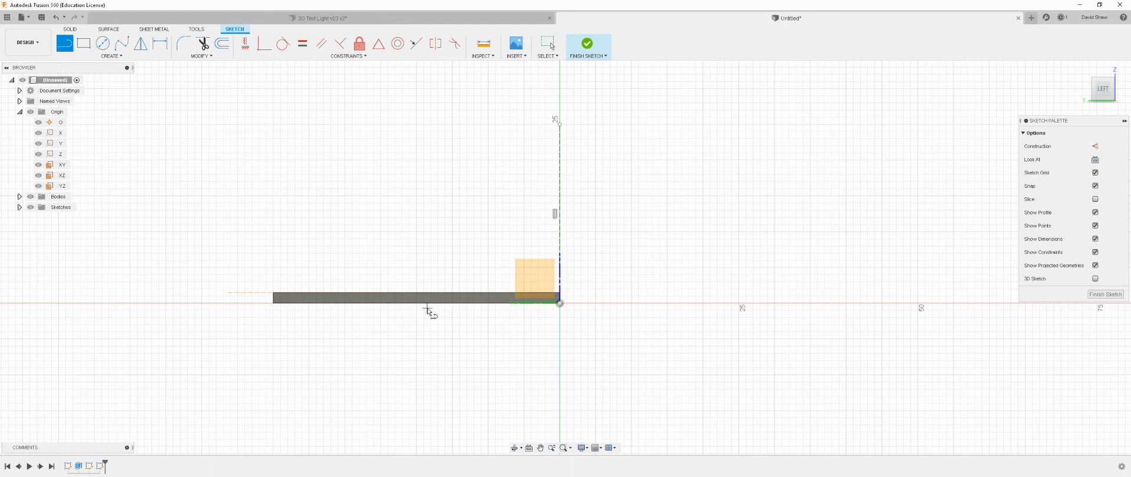
pyautogui.click(409, 304)
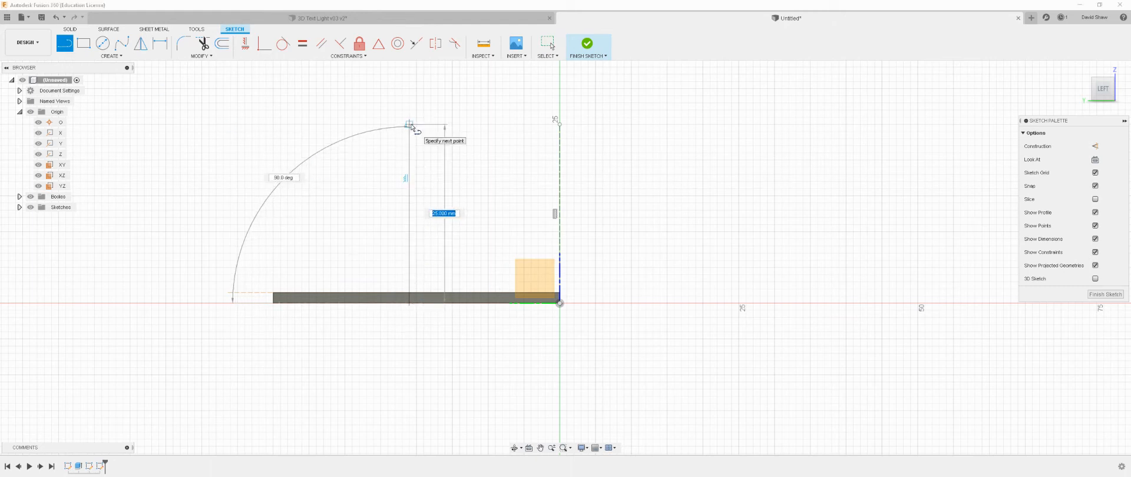
pyautogui.click(410, 124)
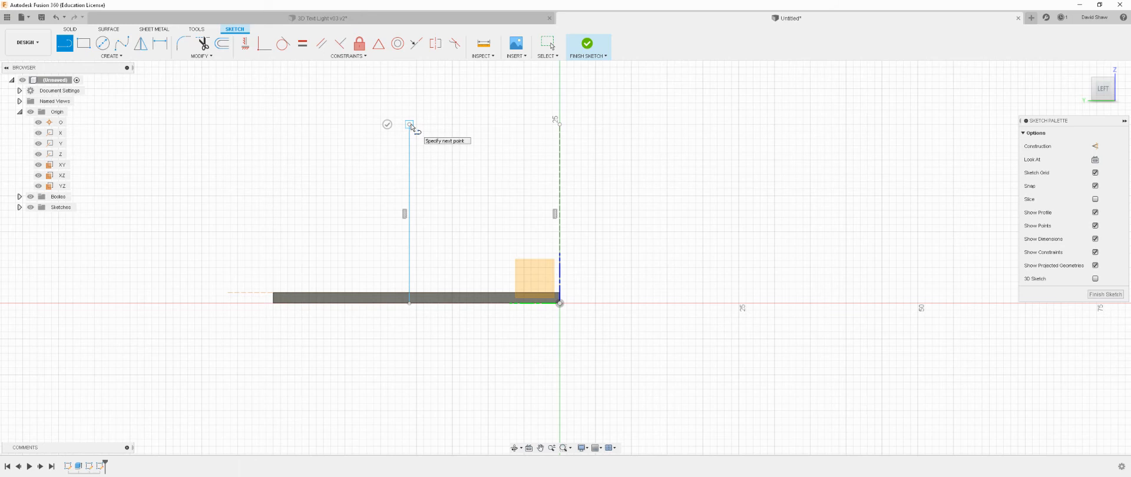
pyautogui.rightClick(444, 125)
pyautogui.click(459, 131)
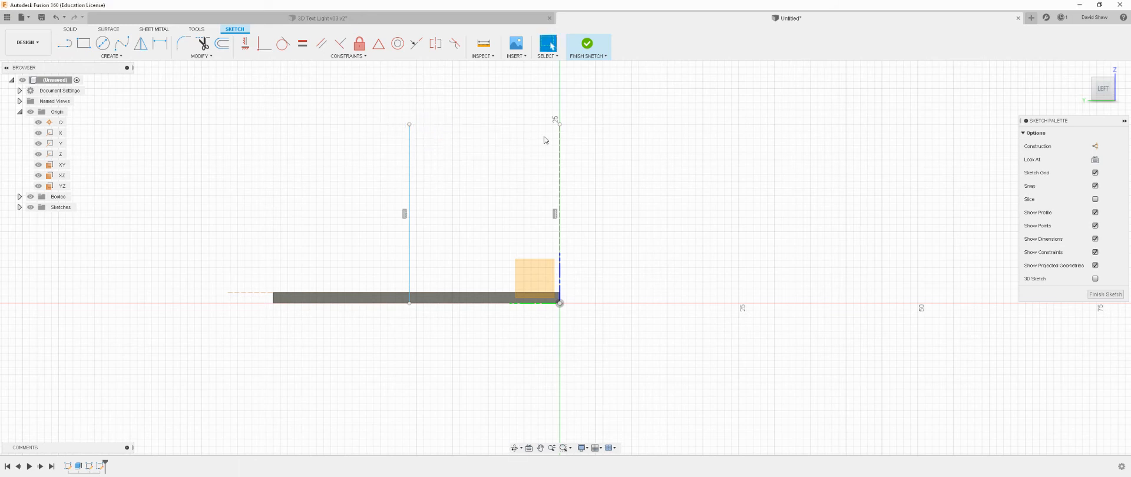
# Convert the vertical line near the middle of the plate to a construction line.
pyautogui.click(411, 174)
pyautogui.click(1095, 145)
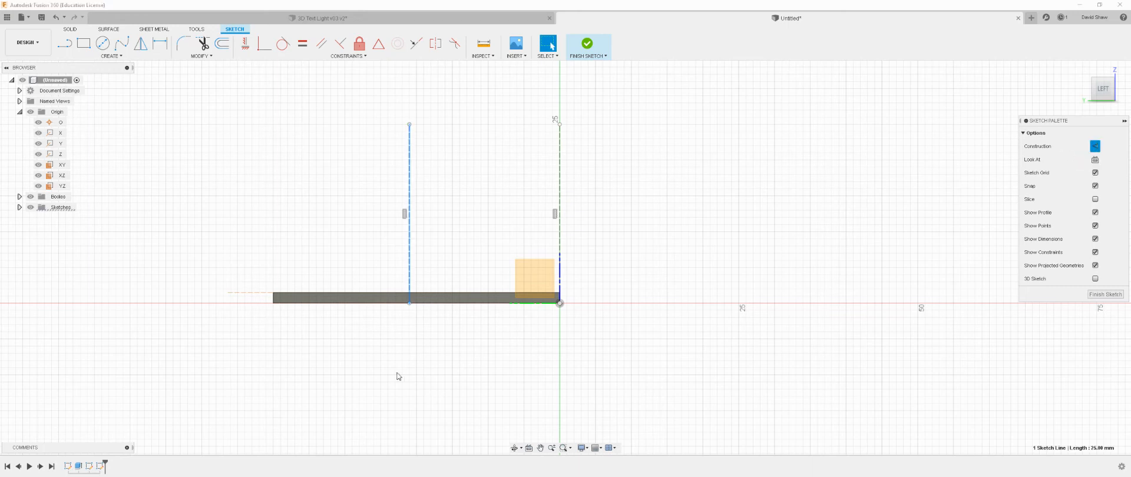
pyautogui.press('d')
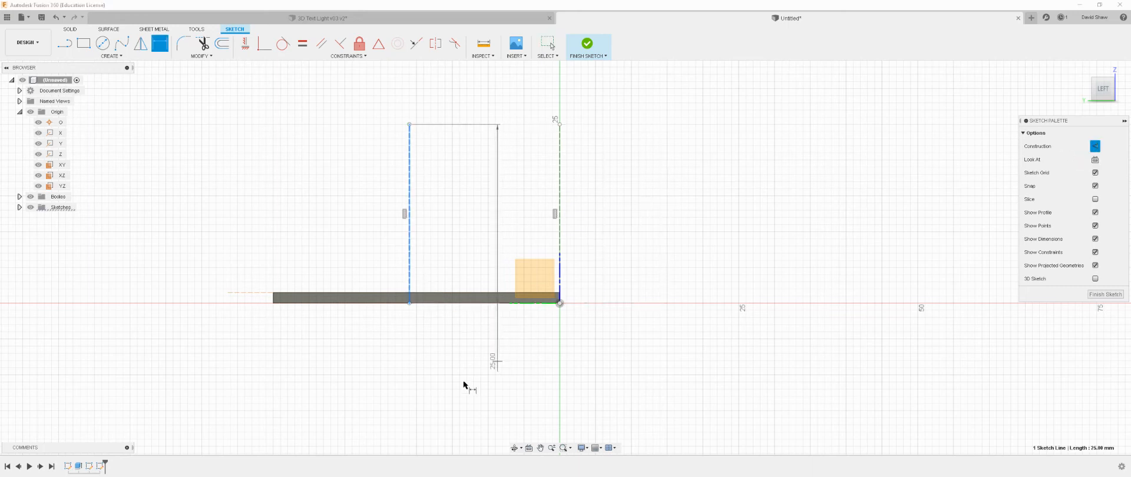
pyautogui.press('Escape')
pyautogui.press('Escape')
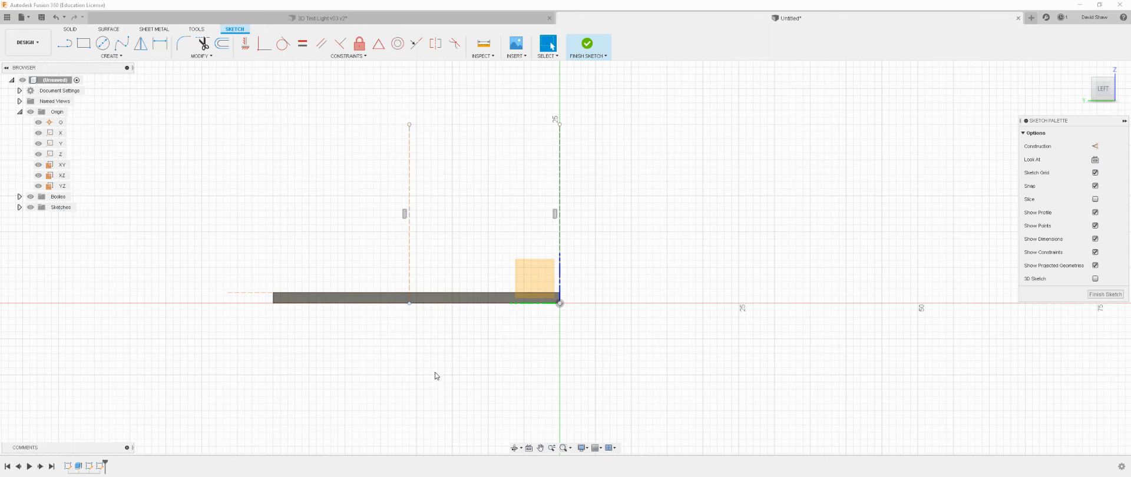
# Dimension the horizontal distance from the origin to the construction line near mid-plate as 25 mm.
pyautogui.press('d')
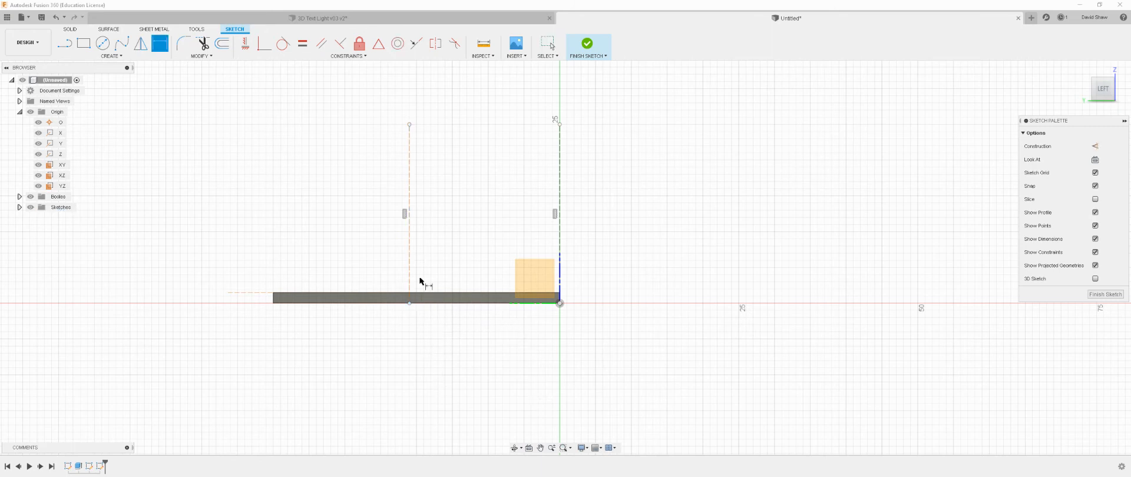
pyautogui.click(410, 260)
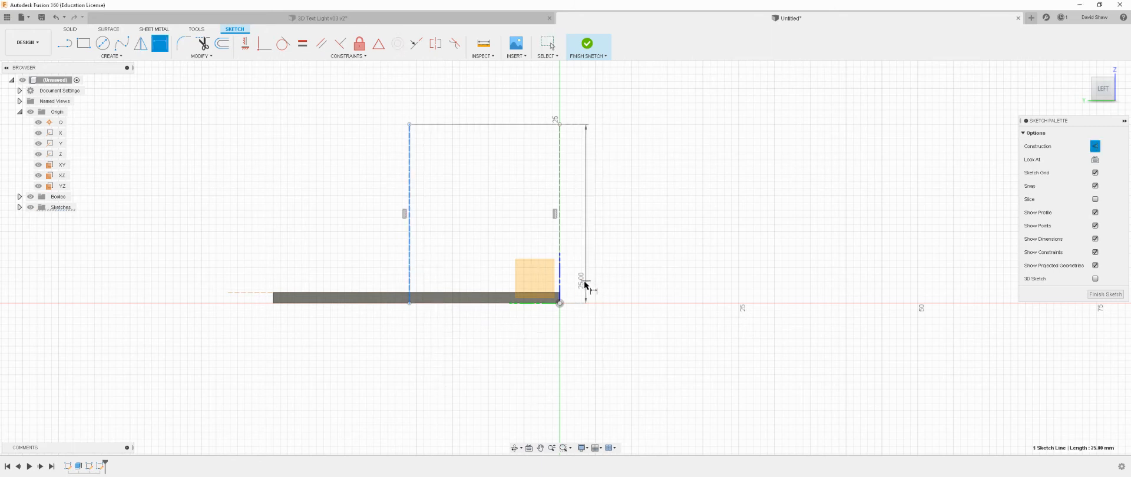
pyautogui.click(559, 304)
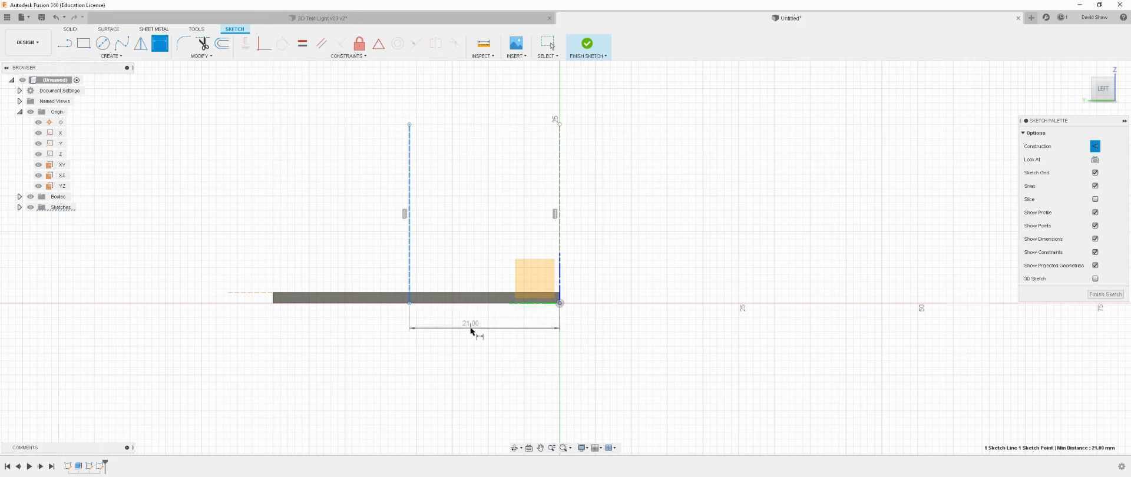
pyautogui.click(485, 333)
pyautogui.write('25')
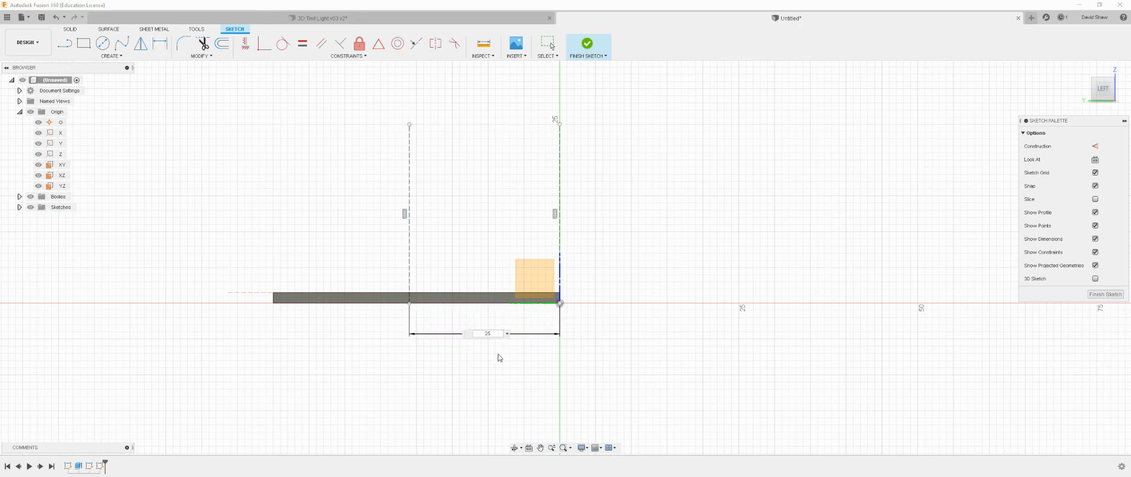
pyautogui.press('Return')
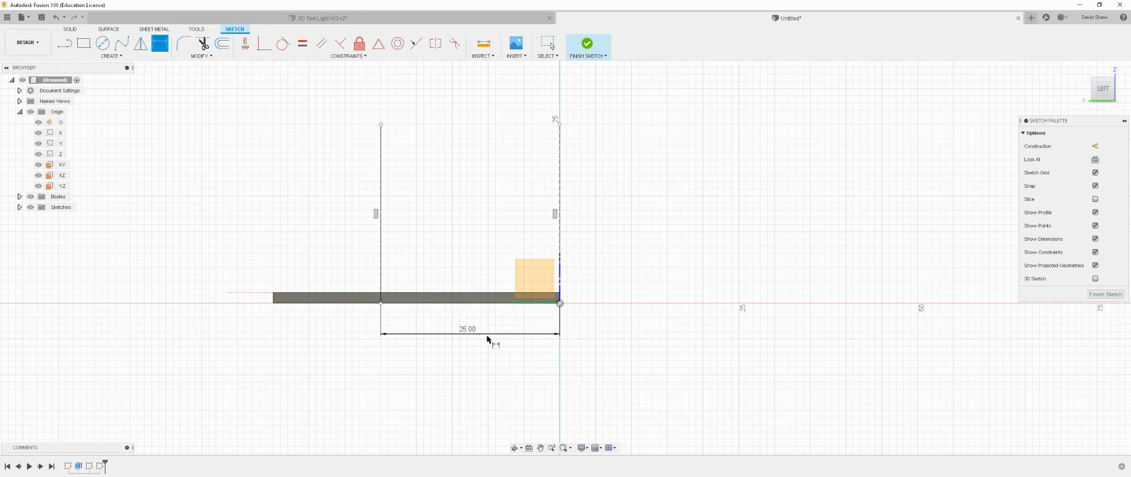
# Change the distance between the origin and the mid-plate construction line to 20 mm.
pyautogui.doubleClick(467, 329)
pyautogui.write('20')
pyautogui.press('Return')
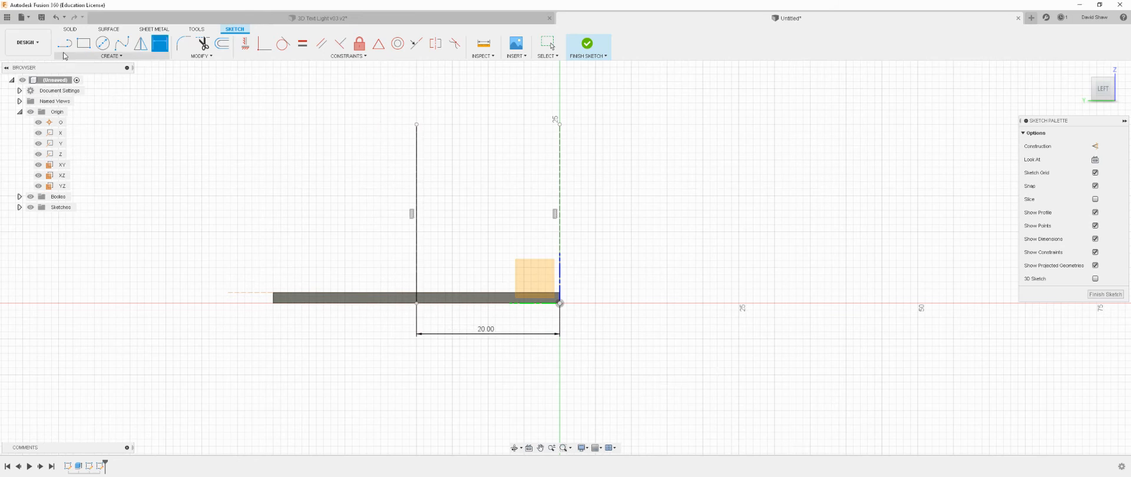
# Draw a horizontal line along the plate's top edge between the two vertical construction lines and convert it to a construction line.
pyautogui.press('l')
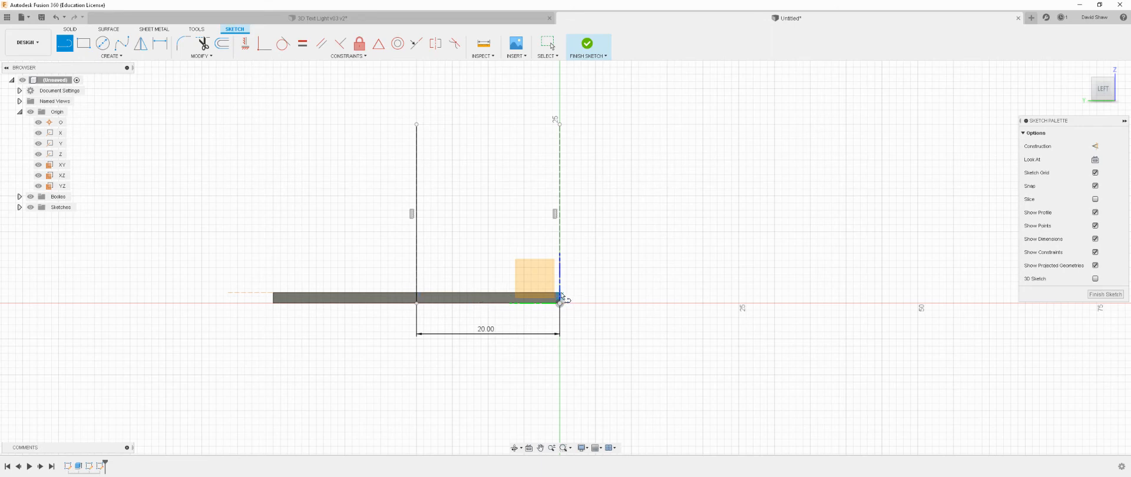
pyautogui.scroll(1, 560, 296)
pyautogui.scroll(-2, 561, 295)
pyautogui.scroll(4, 561, 294)
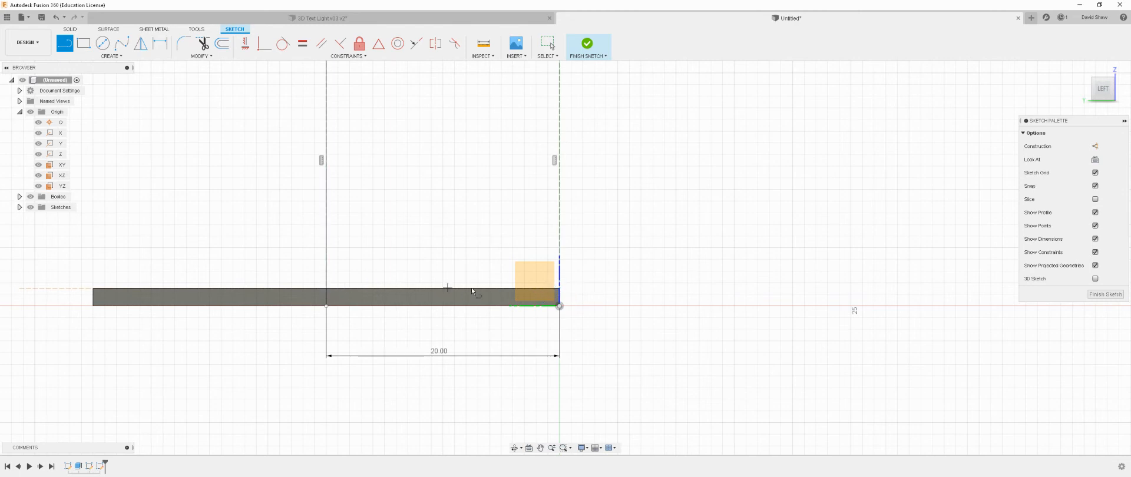
pyautogui.click(559, 290)
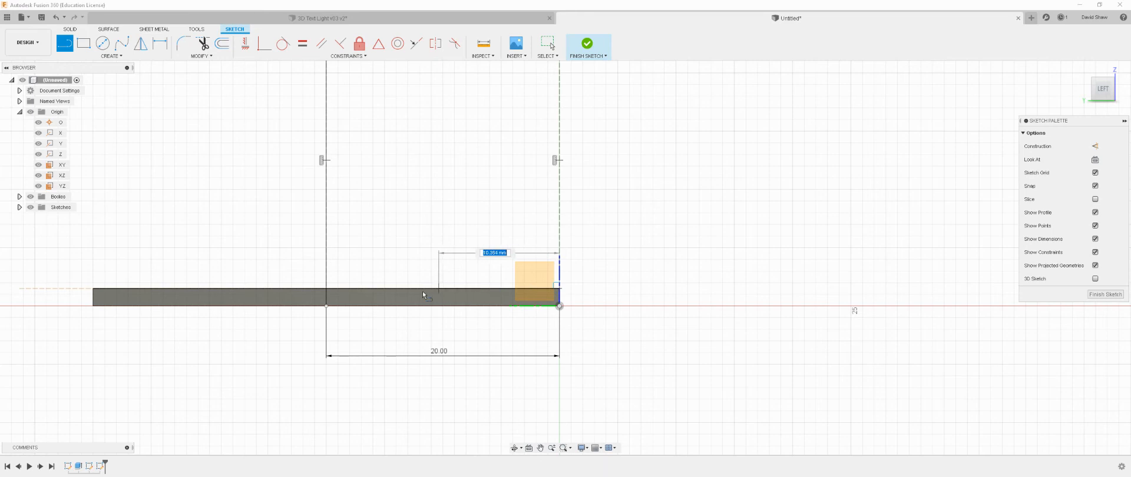
pyautogui.click(326, 289)
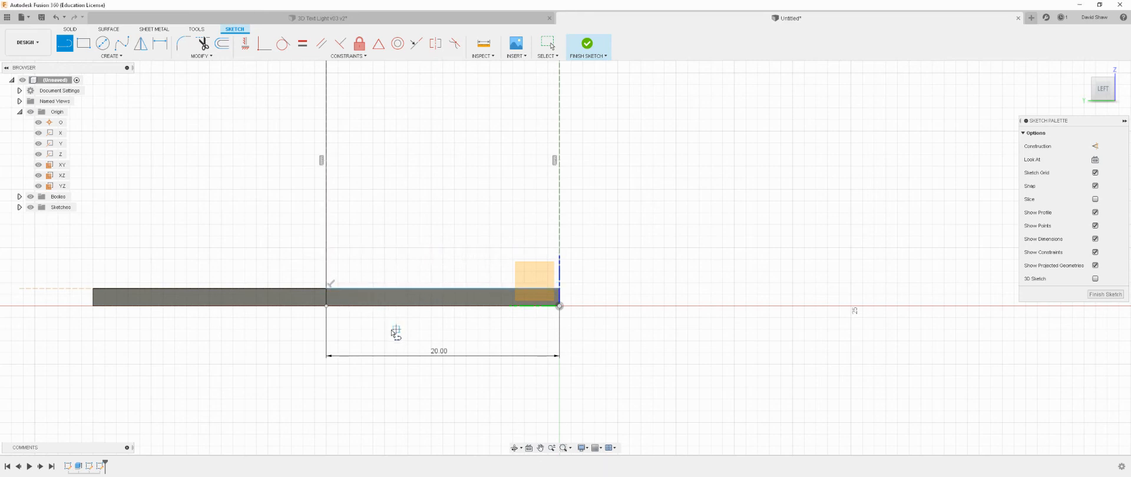
pyautogui.rightClick(268, 246)
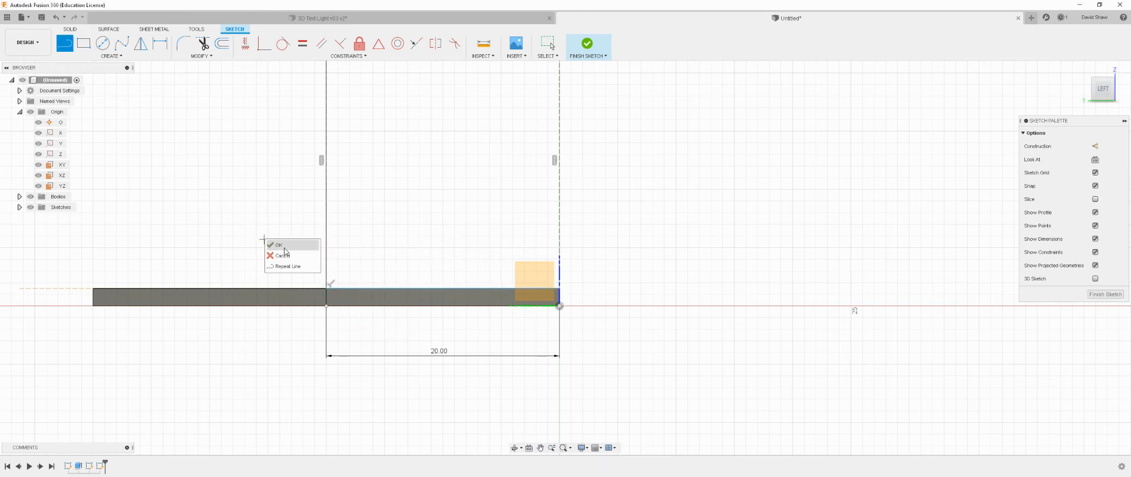
pyautogui.click(272, 243)
pyautogui.click(426, 289)
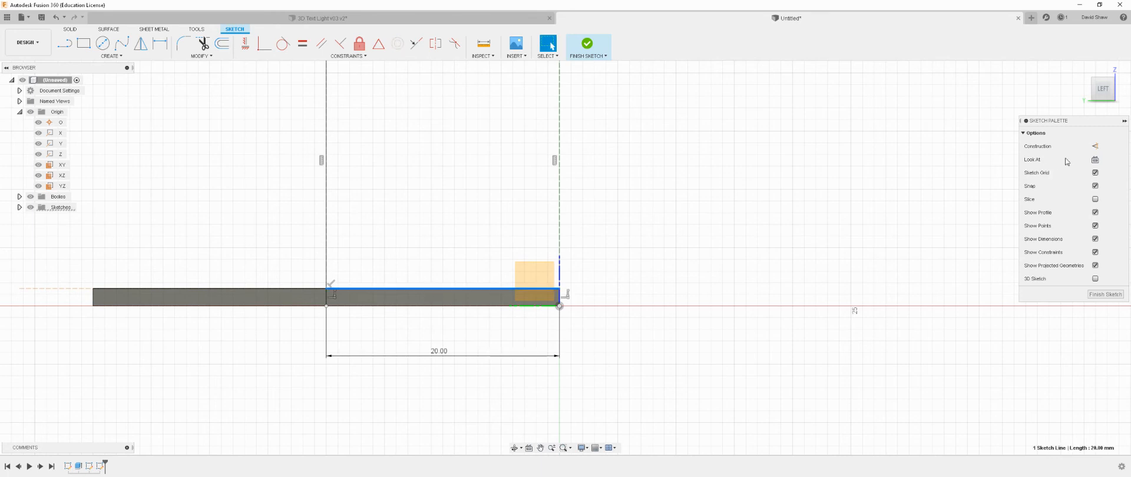
pyautogui.click(1095, 147)
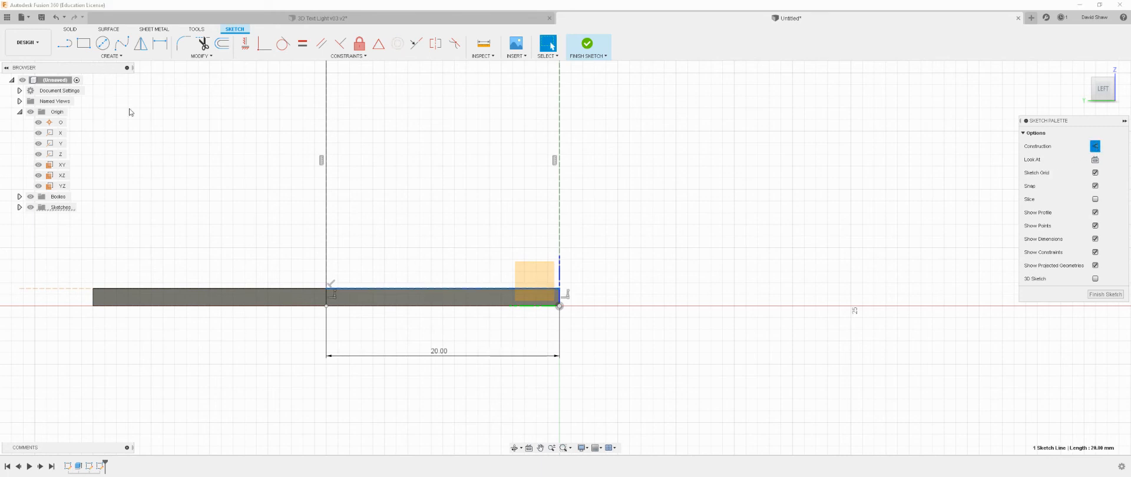
pyautogui.click(112, 56)
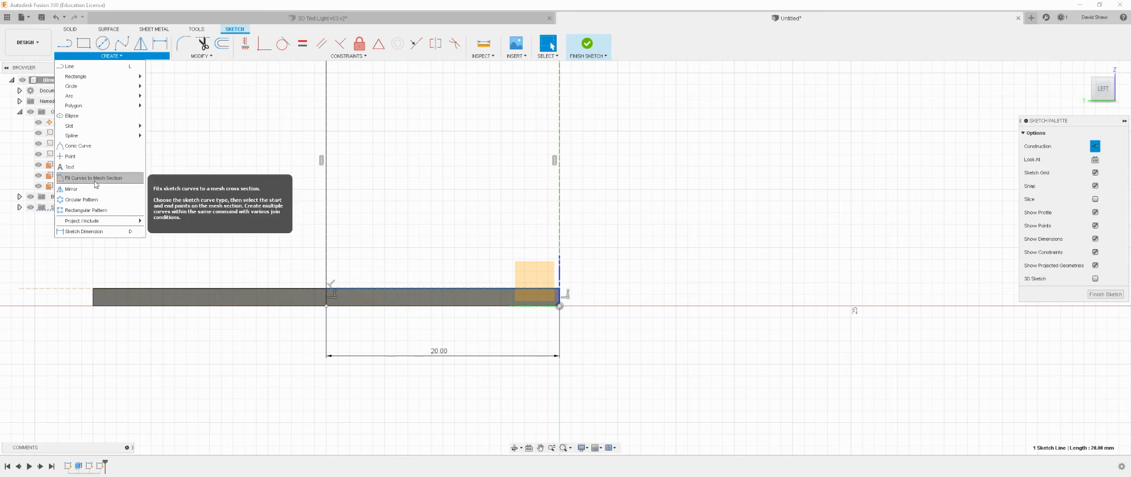
pyautogui.click(102, 232)
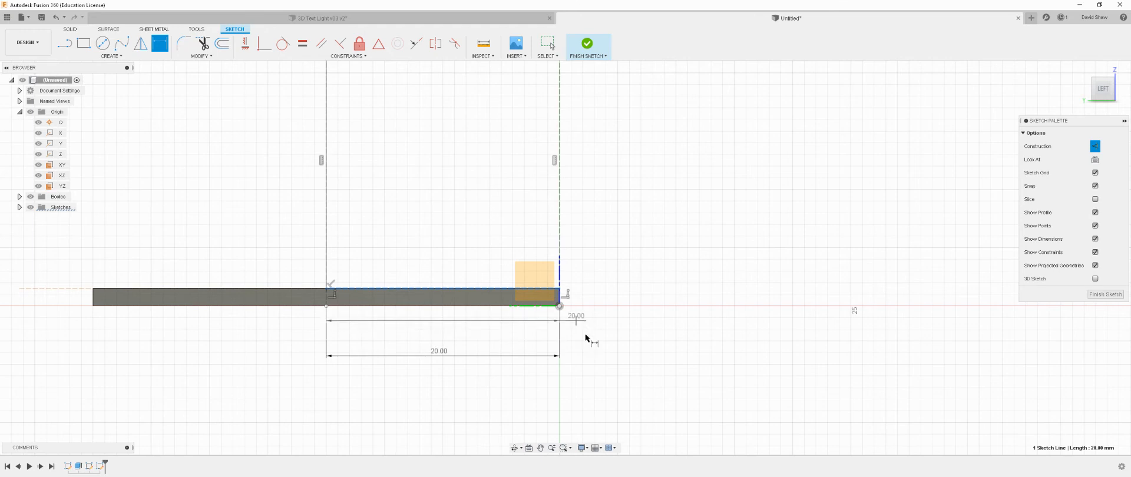
pyautogui.press('Escape')
# Dimension the height of the horizontal construction line above the origin as 1.5 mm.
pyautogui.press('d')
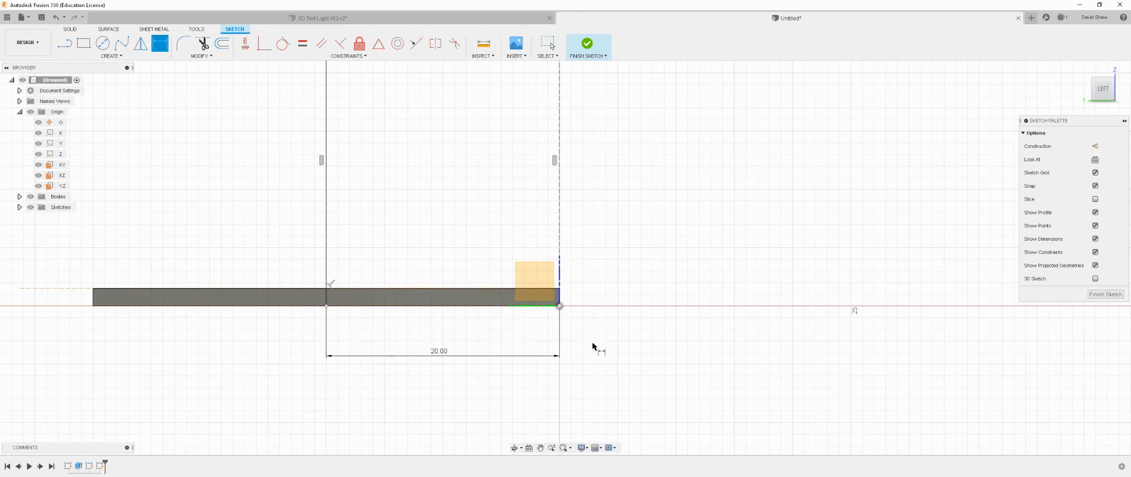
pyautogui.click(482, 288)
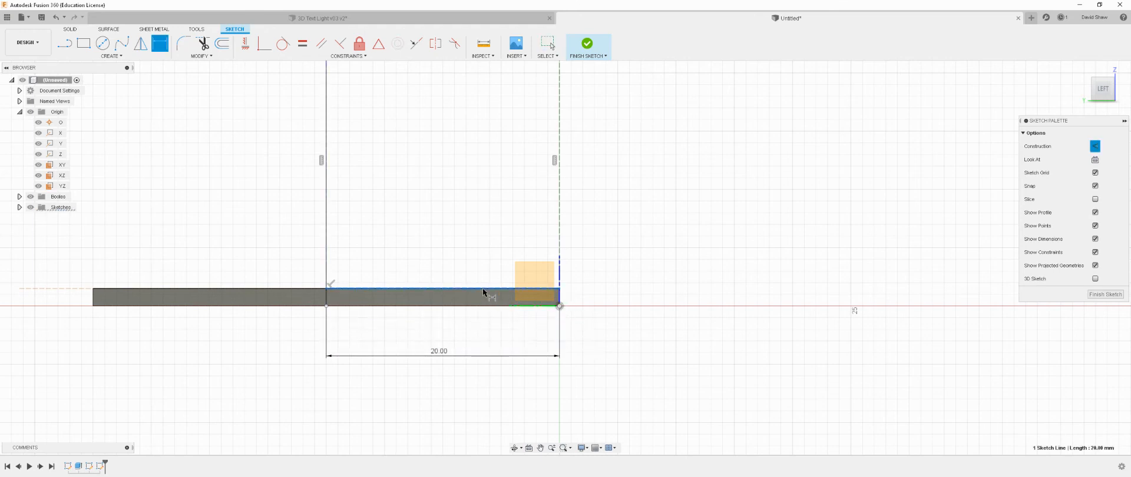
pyautogui.click(560, 306)
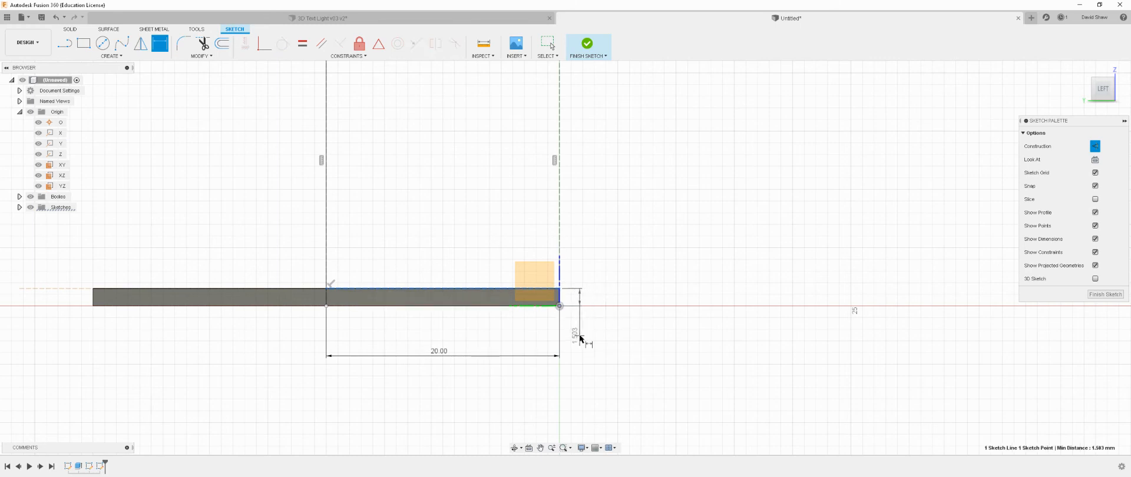
pyautogui.click(580, 342)
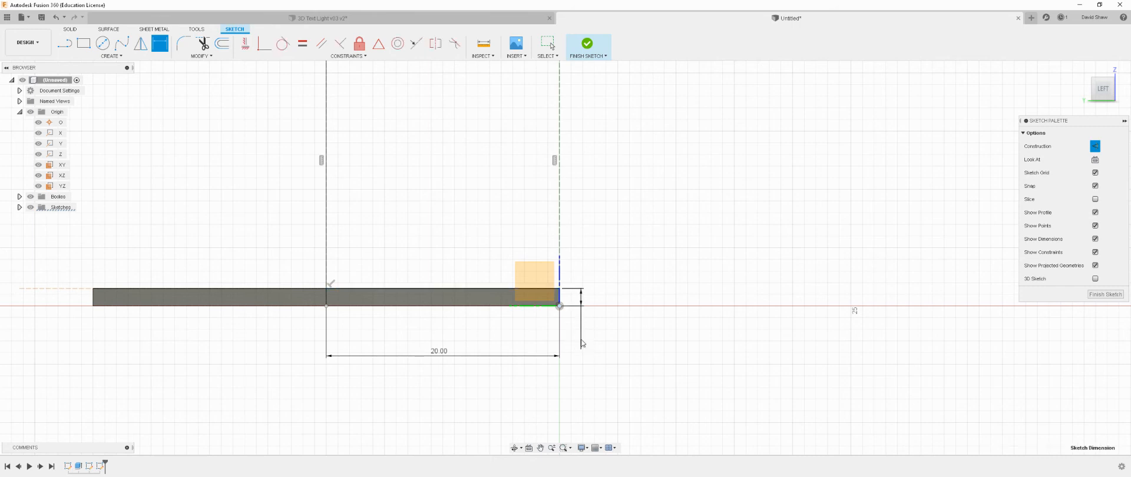
pyautogui.write('1.5')
pyautogui.press('Return')
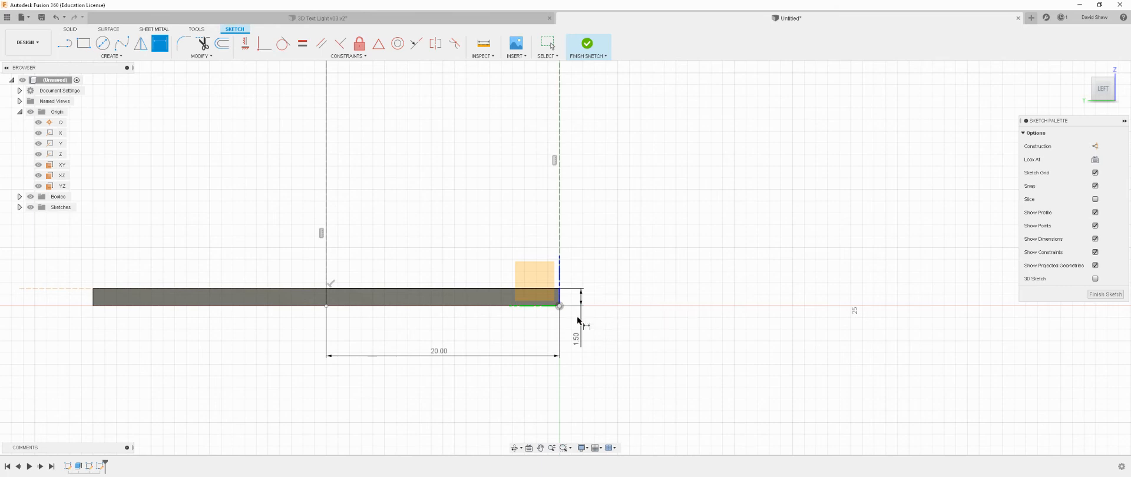
# Remove the 1.5 mm height dimension beside the origin.
pyautogui.scroll(5, 486, 298)
pyautogui.scroll(-1, 488, 296)
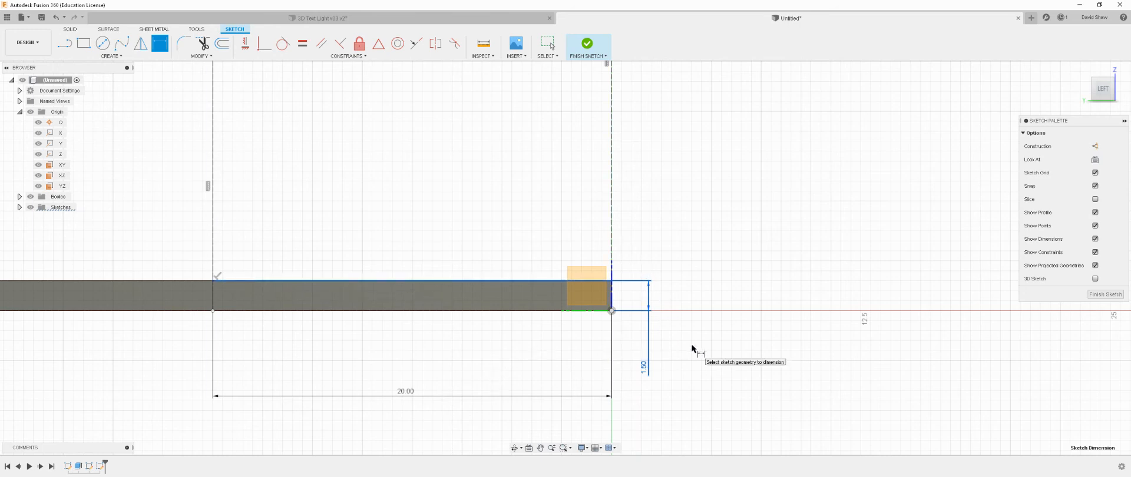
pyautogui.press('Escape')
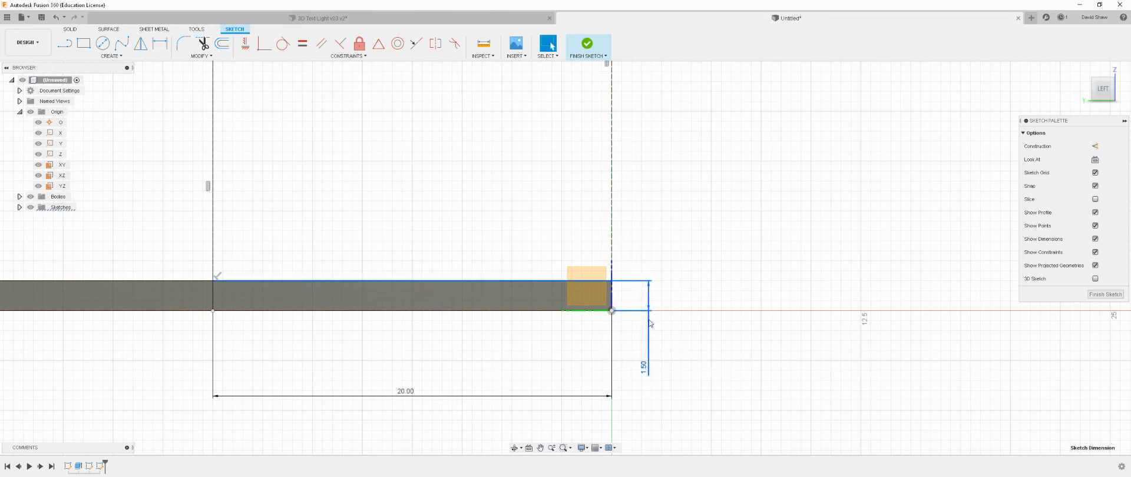
pyautogui.press('Escape')
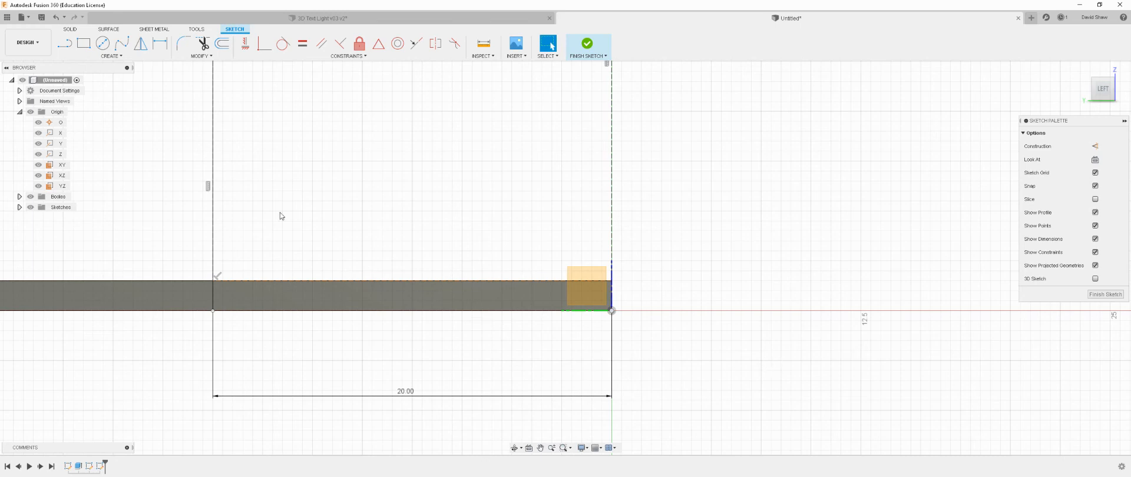
# Try to dimension the height between the origin point and the endpoint of the horizontal construction line, then cancel it.
pyautogui.press('d')
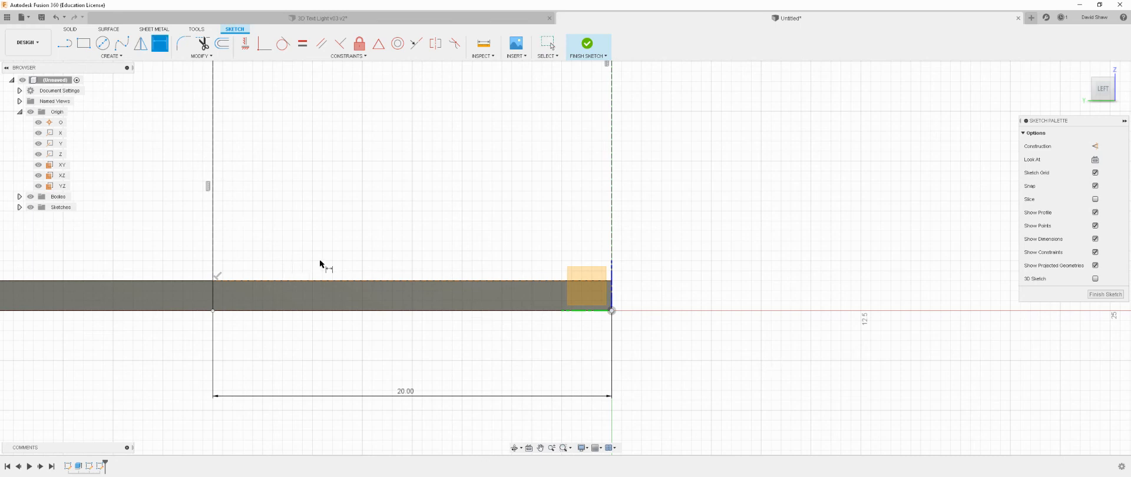
pyautogui.click(611, 310)
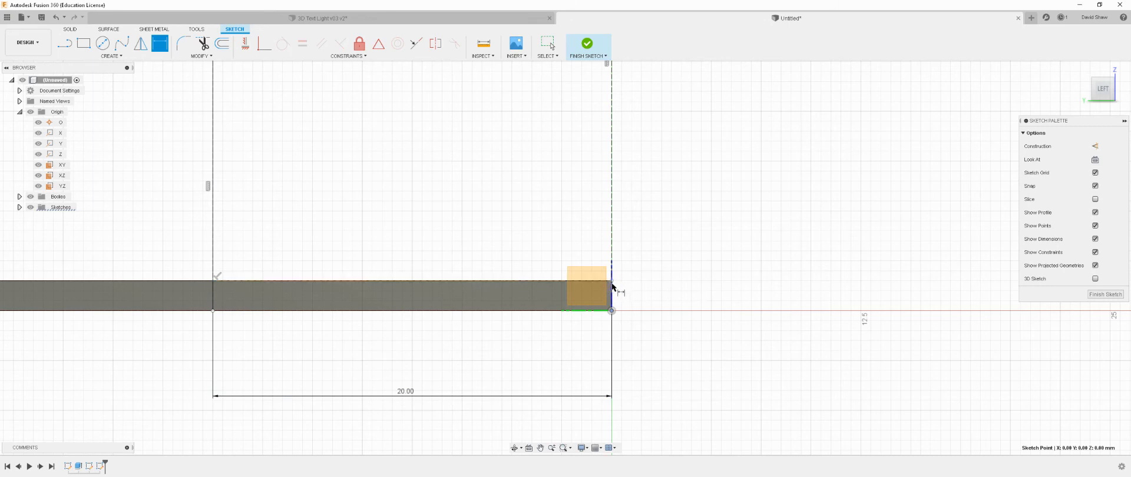
pyautogui.click(612, 283)
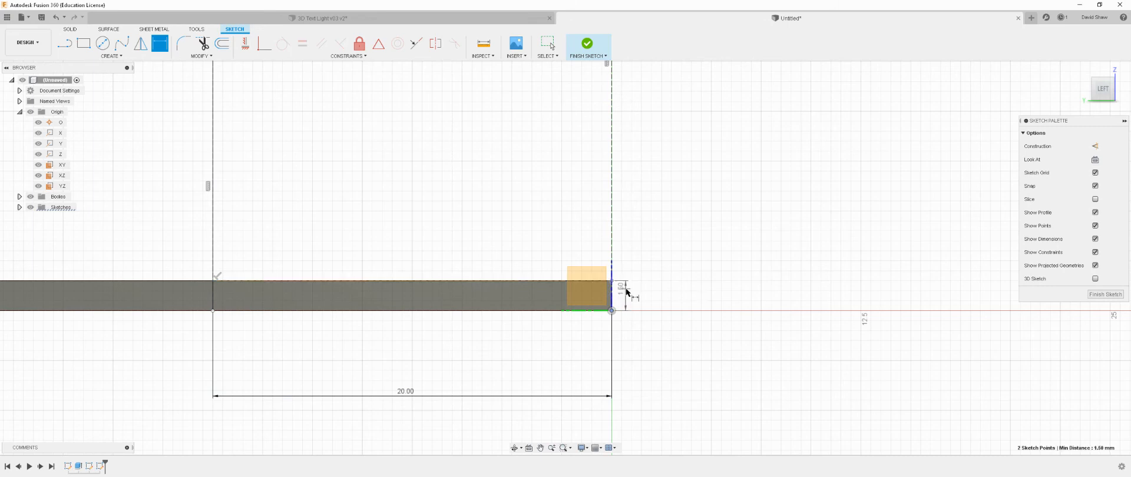
pyautogui.click(643, 337)
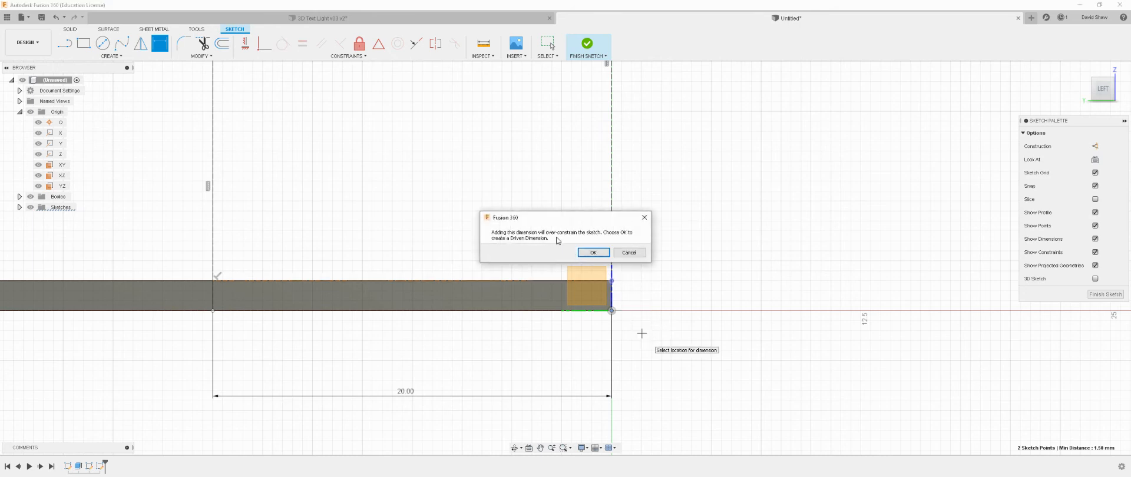
pyautogui.click(629, 254)
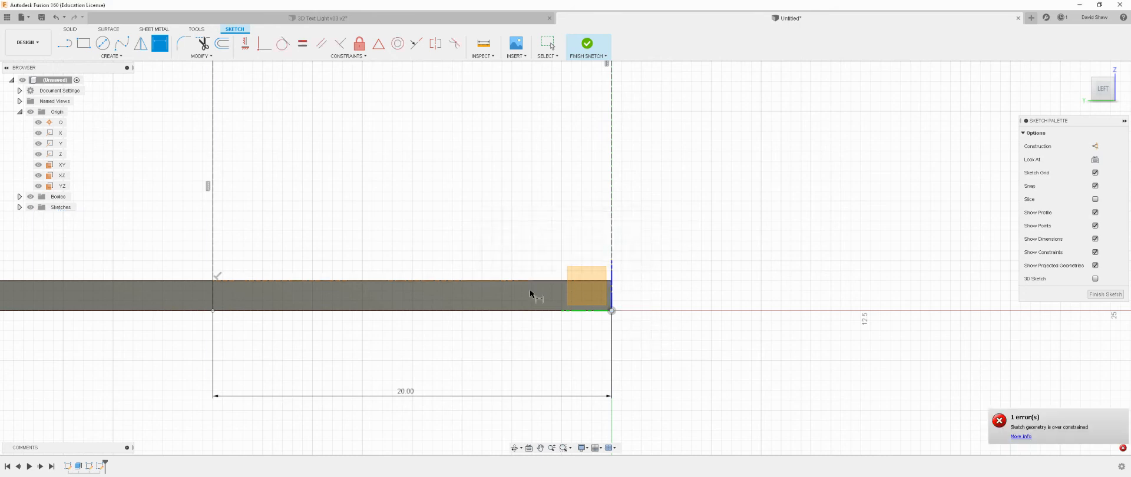
# Dimension the vertical distance from the origin point to the horizontal construction line as 1.5 mm.
pyautogui.click(610, 311)
pyautogui.click(464, 280)
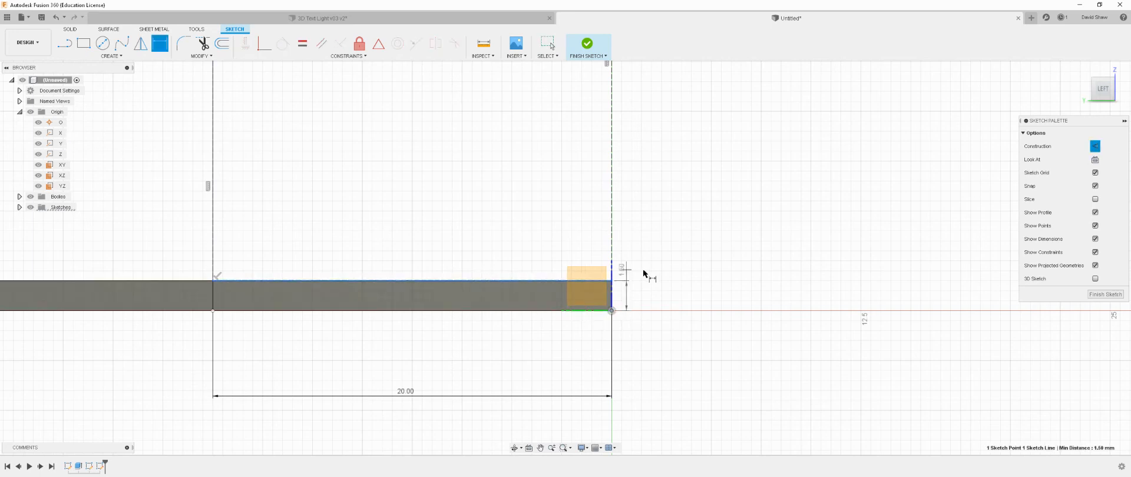
pyautogui.click(642, 350)
pyautogui.press('Return')
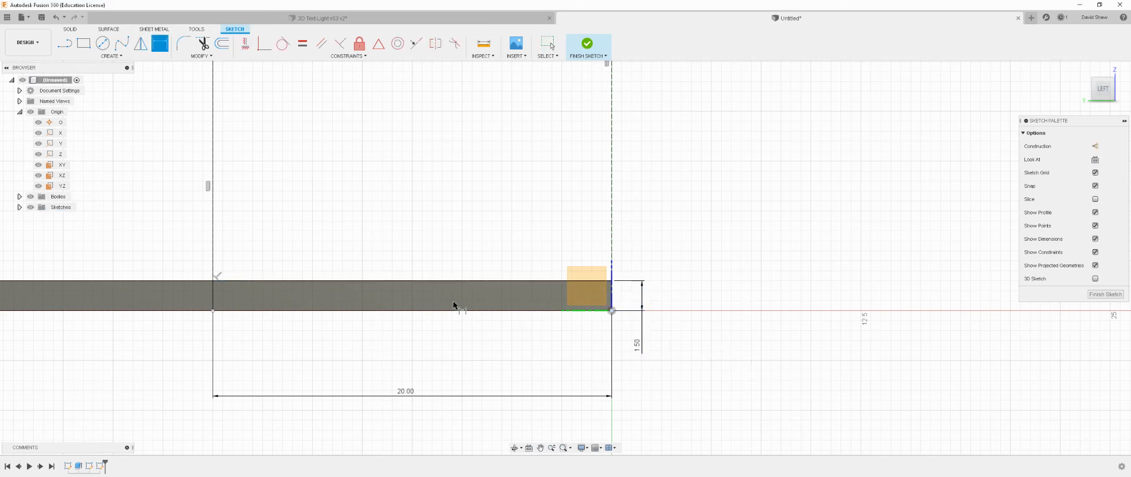
pyautogui.press('Escape')
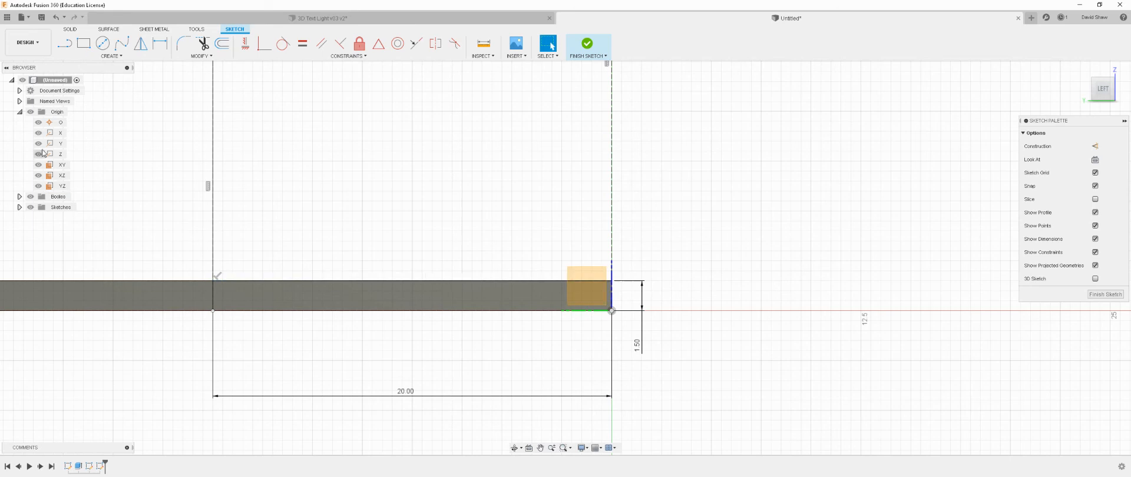
# Hide the model's bodies and delete the 20 mm dimension between the two vertical construction lines.
pyautogui.click(20, 196)
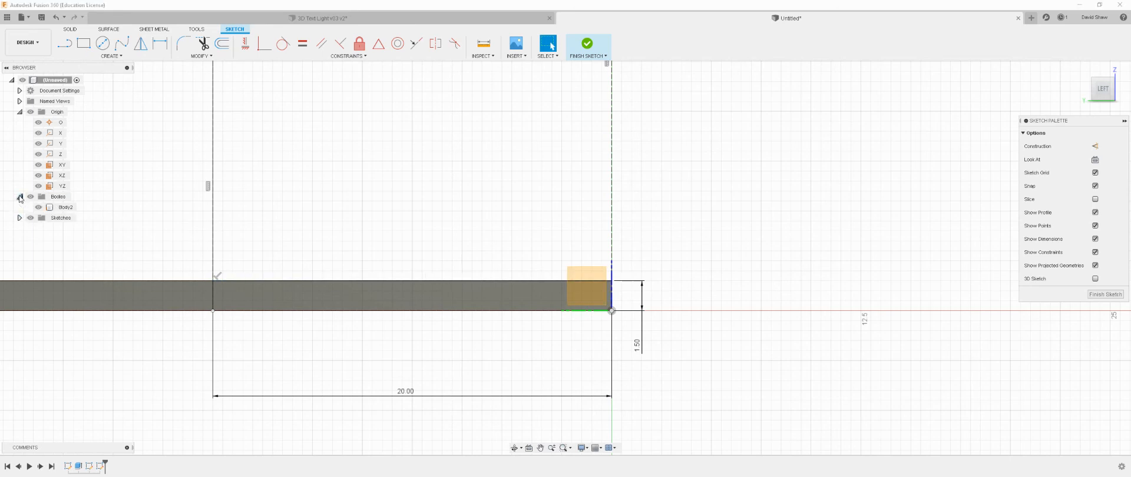
pyautogui.click(30, 196)
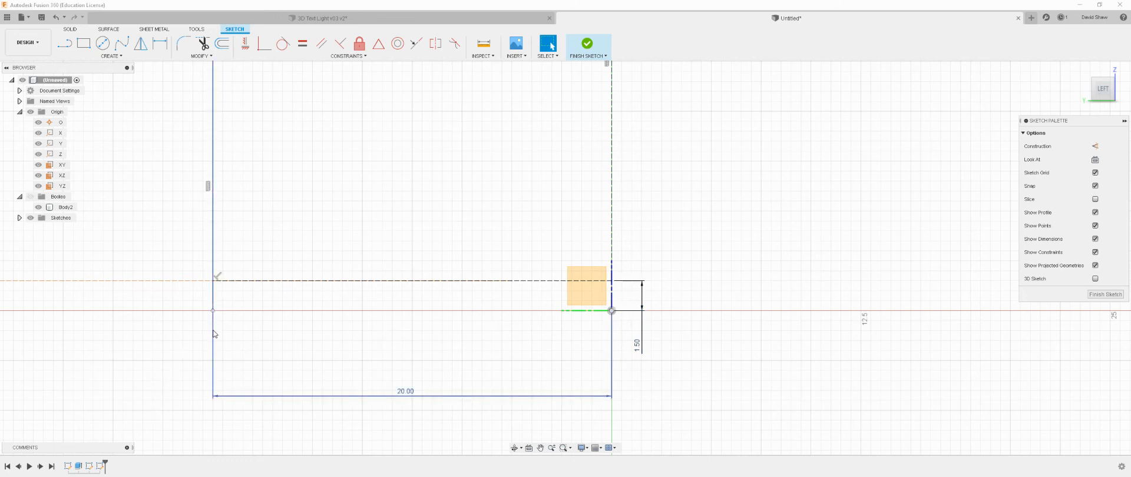
pyautogui.scroll(-3, 186, 353)
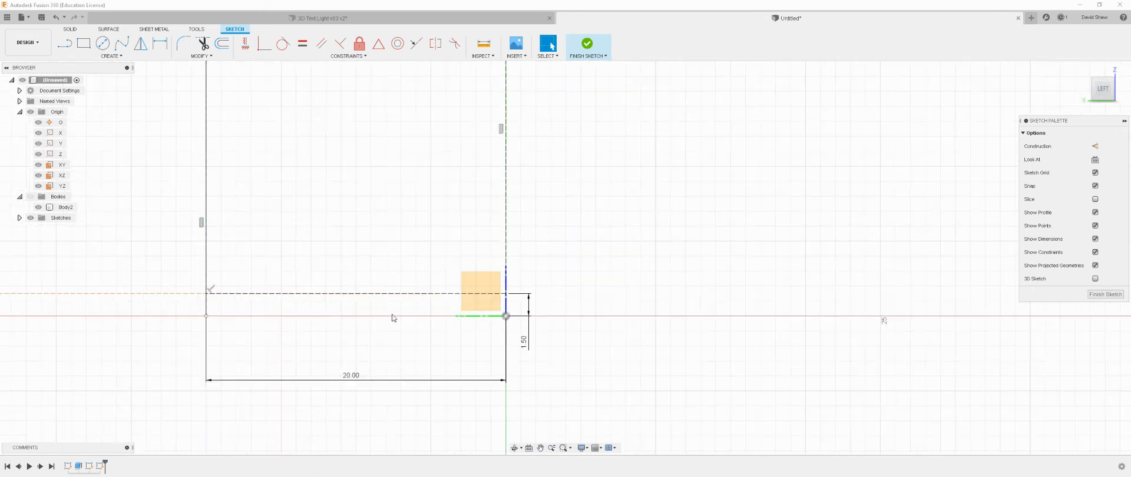
pyautogui.doubleClick(207, 342)
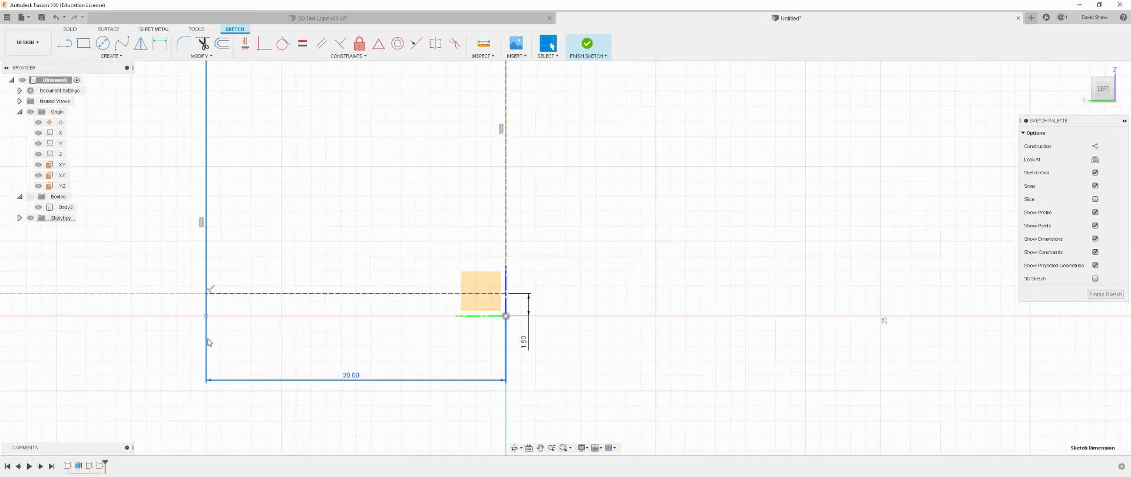
pyautogui.press('Delete')
# Dimension the distance from the outer vertical construction line to the origin point as 20 mm, and show the bodies again.
pyautogui.press('d')
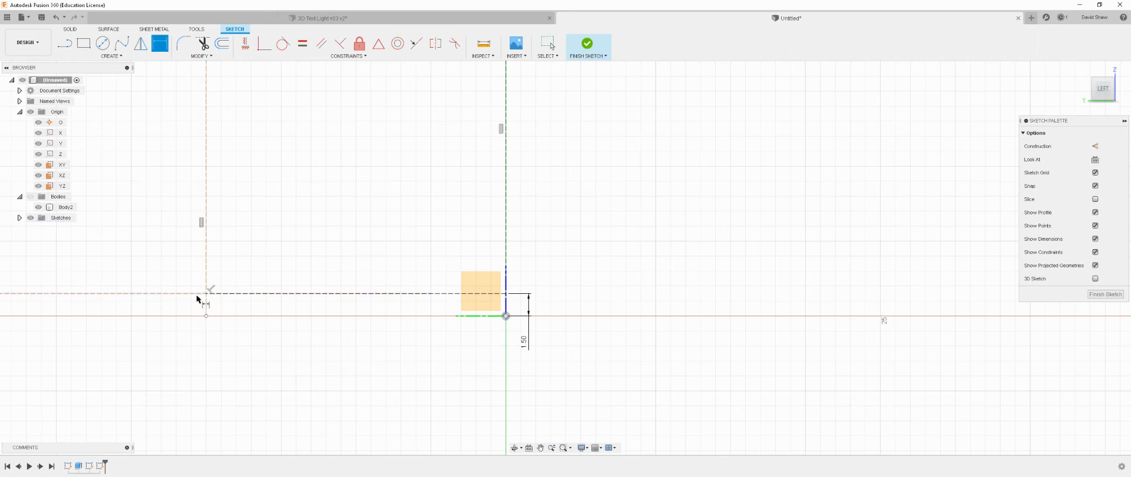
pyautogui.click(207, 307)
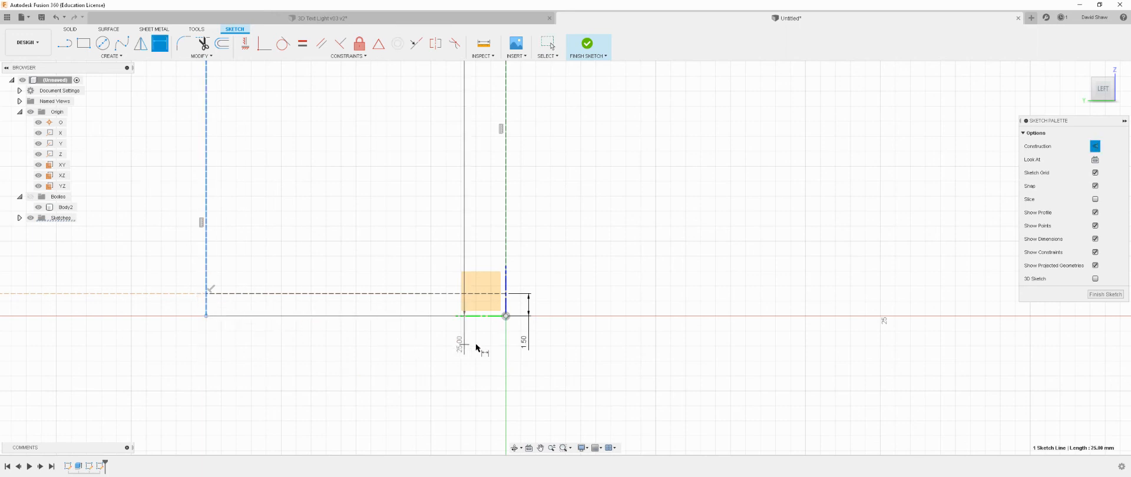
pyautogui.click(505, 316)
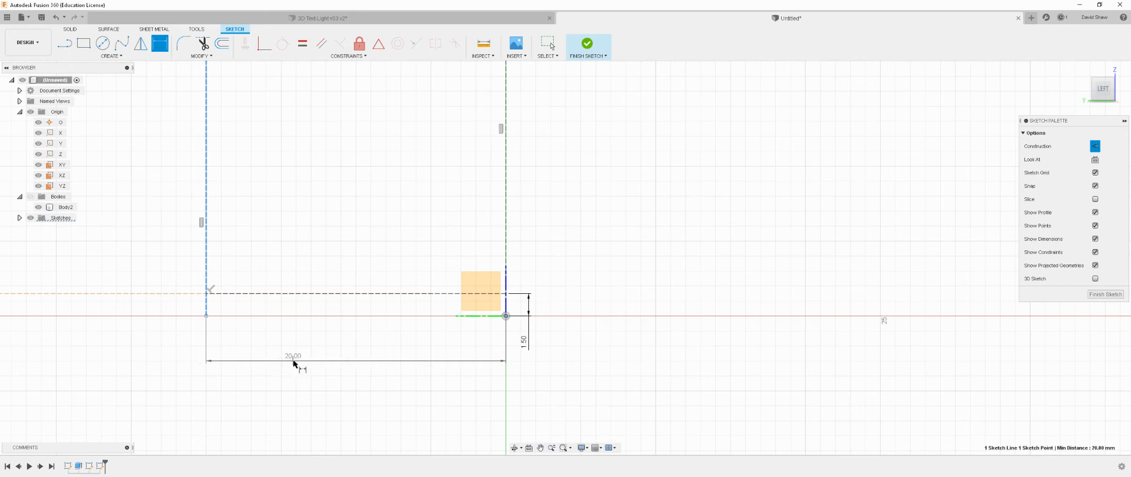
pyautogui.click(320, 358)
pyautogui.press('Return')
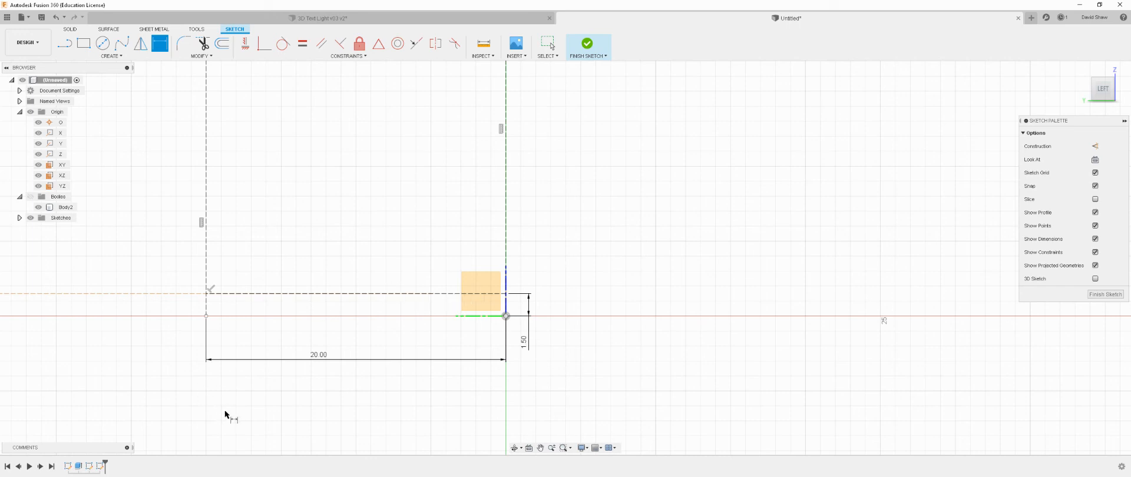
pyautogui.click(31, 197)
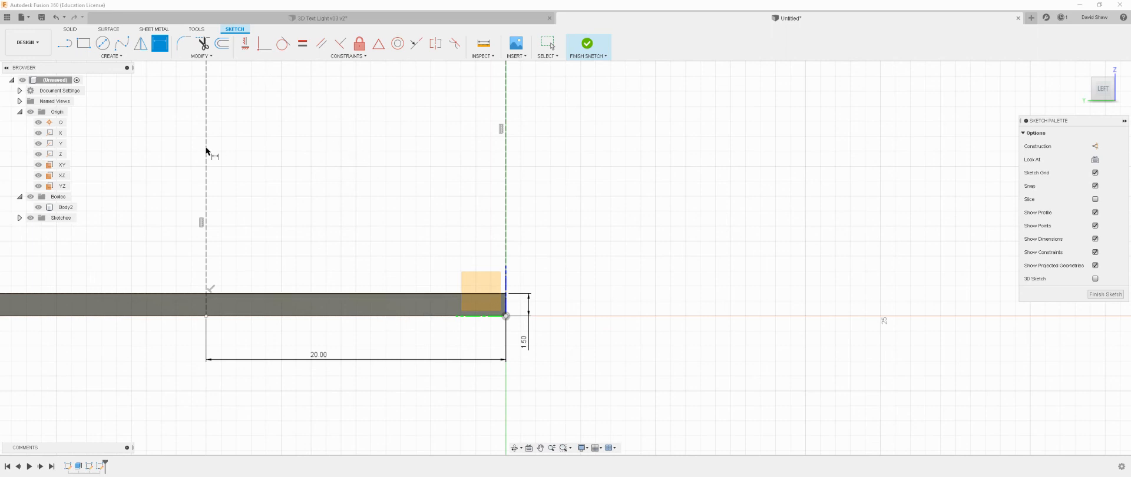
# Draw a 90-degree center point arc centred above the origin at the plate's top edge, starting where the outer vertical and horizontal construction lines meet.
pyautogui.click(116, 59)
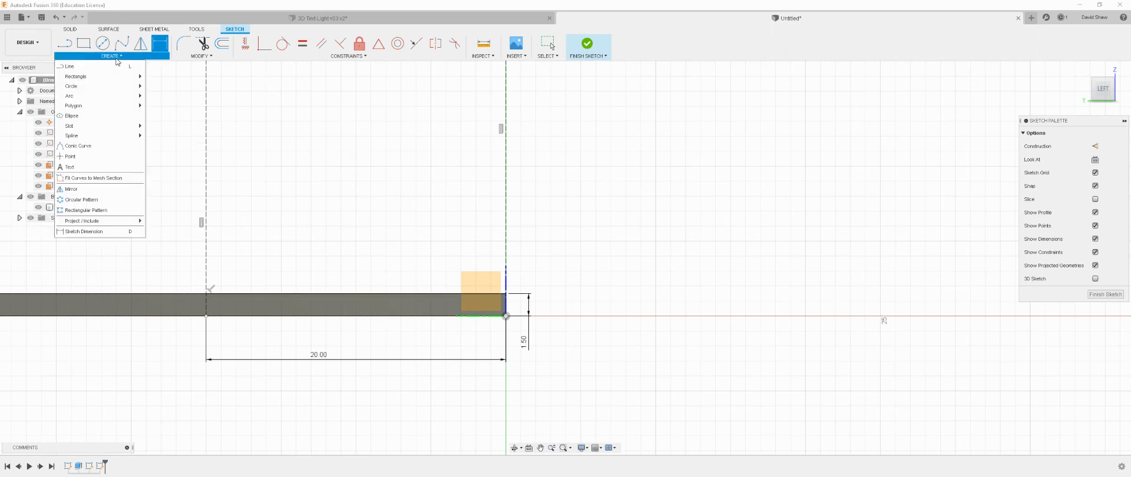
pyautogui.moveTo(100, 96)
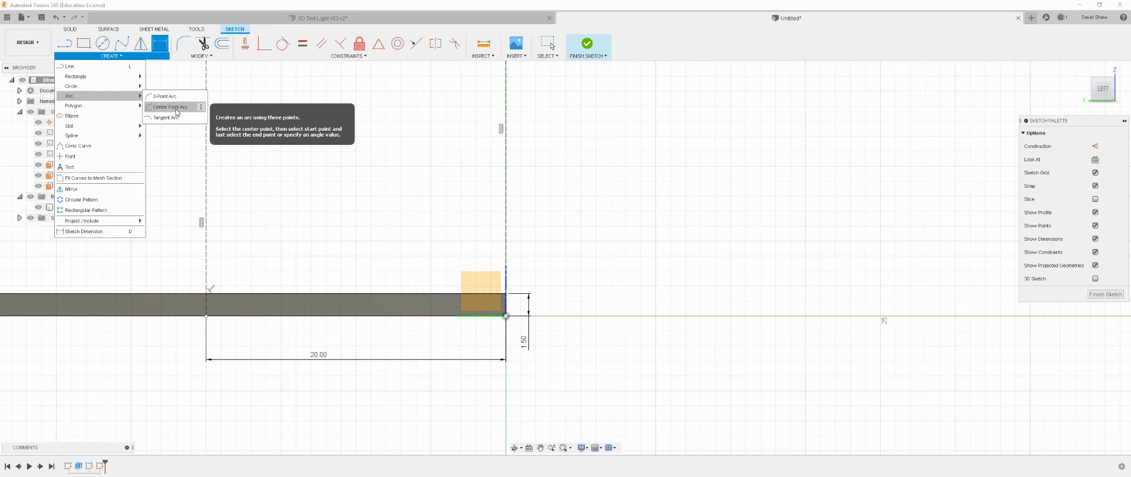
pyautogui.click(171, 107)
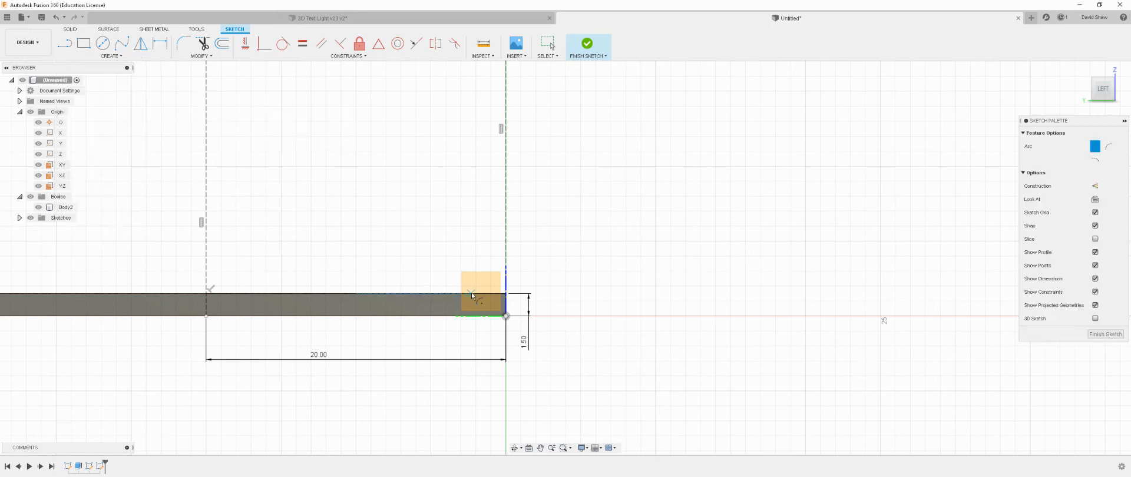
pyautogui.click(506, 293)
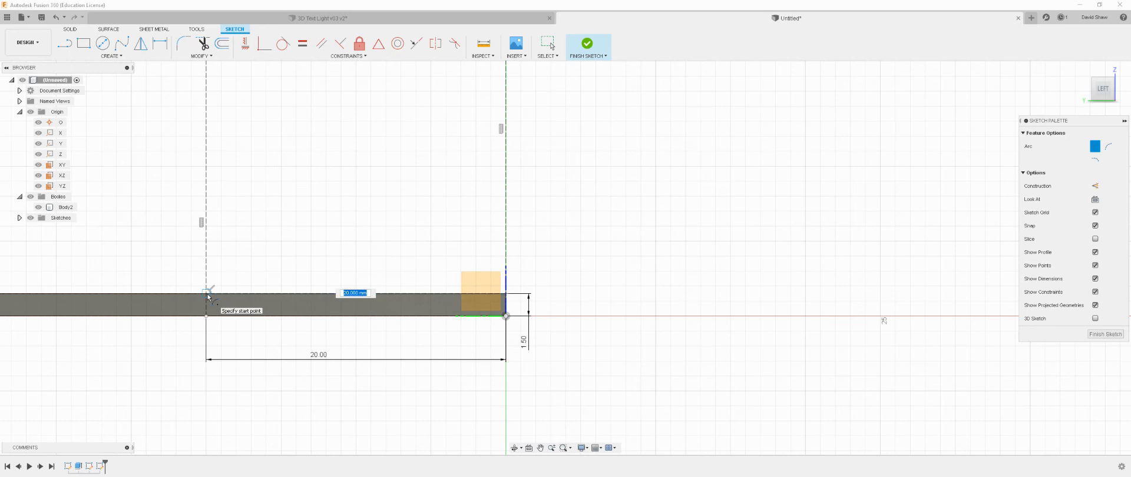
pyautogui.click(208, 294)
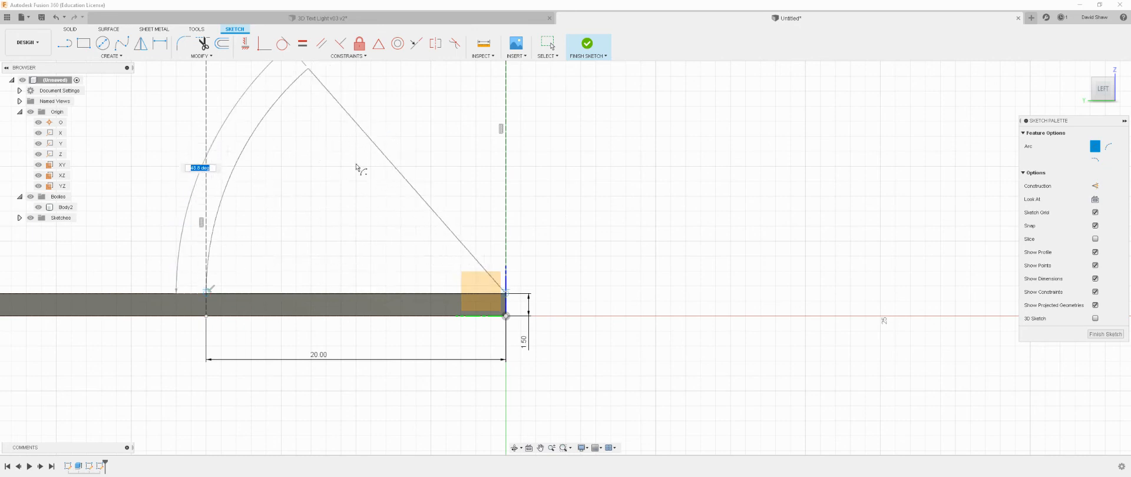
pyautogui.scroll(-2, 283, 274)
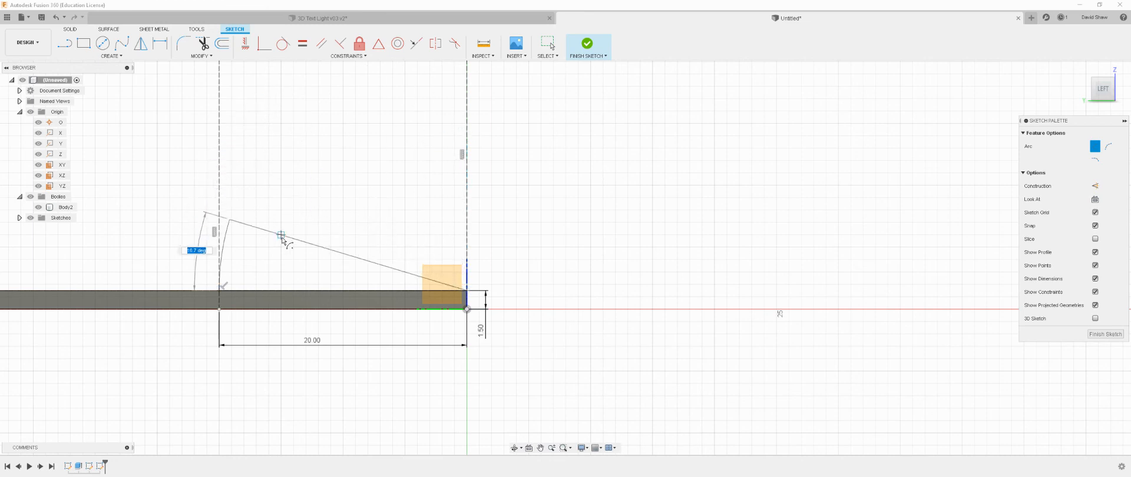
pyautogui.scroll(-2, 304, 383)
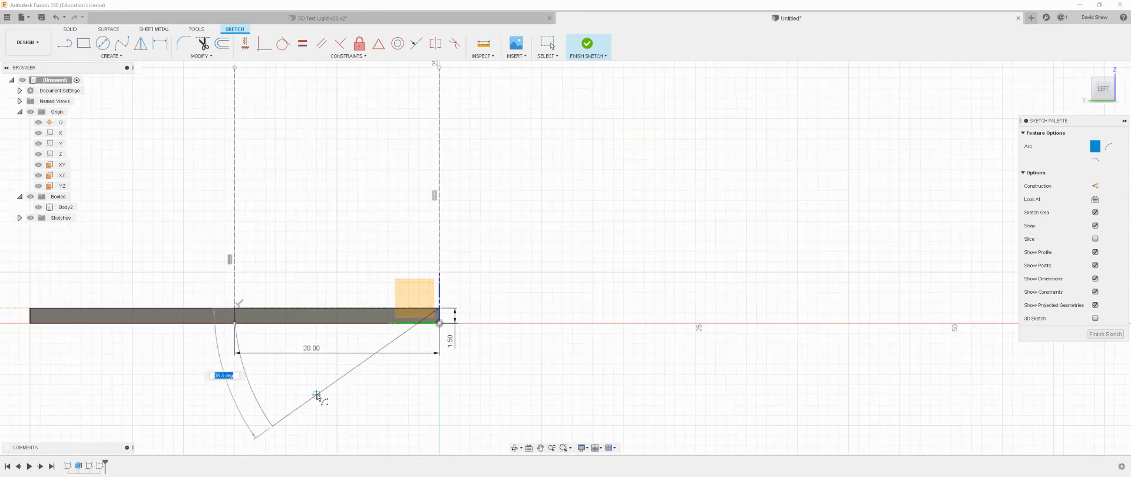
pyautogui.write('45')
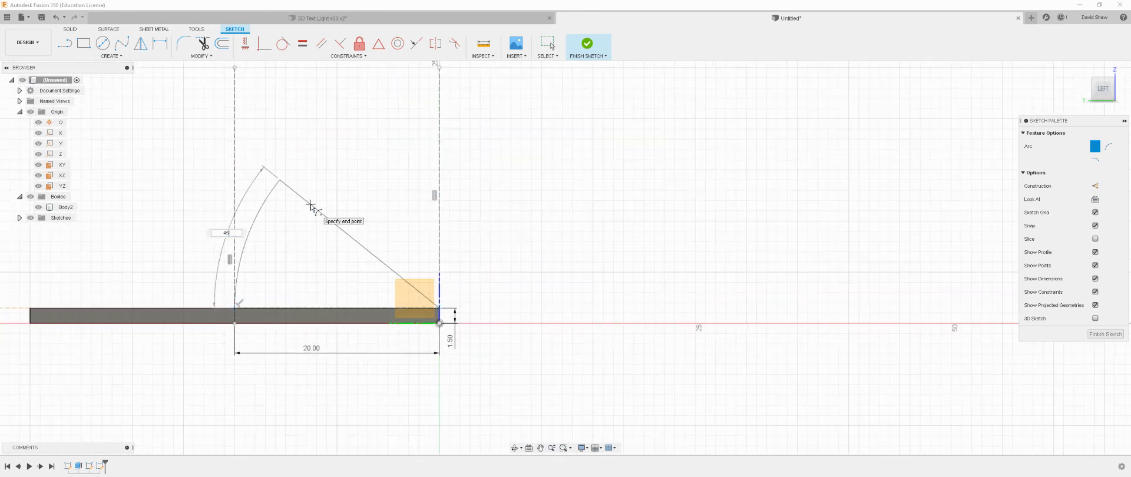
pyautogui.press('Tab')
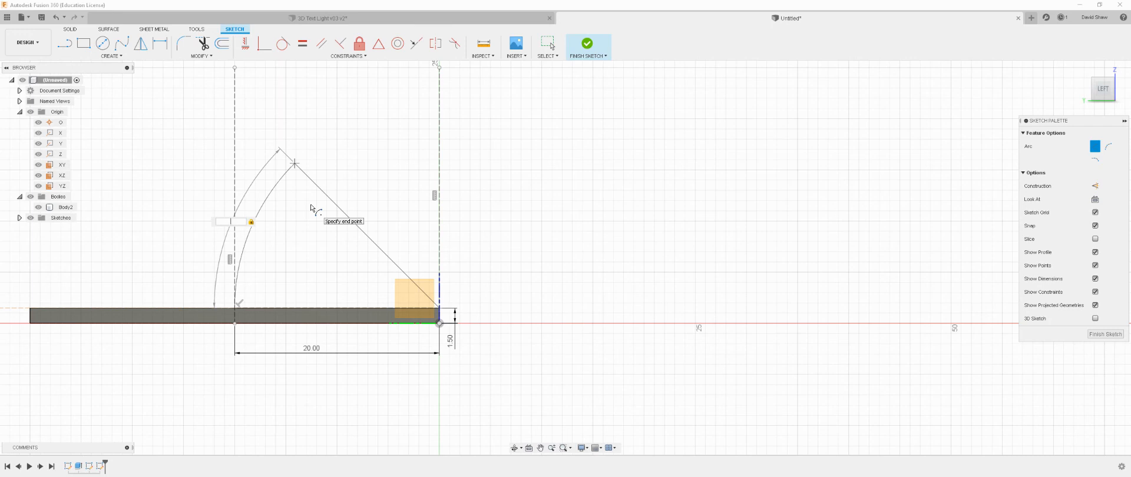
pyautogui.write('90')
pyautogui.press('Tab')
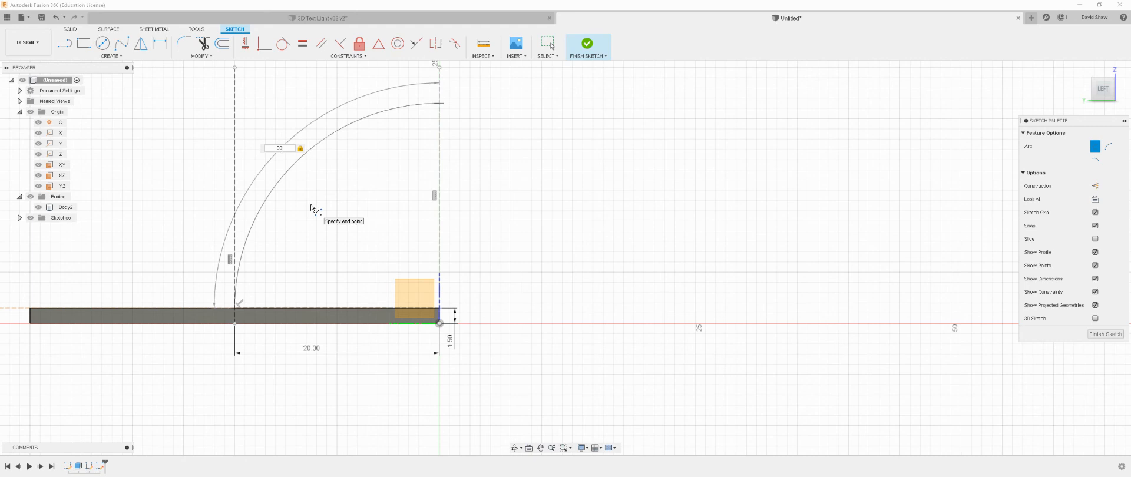
pyautogui.press('Return')
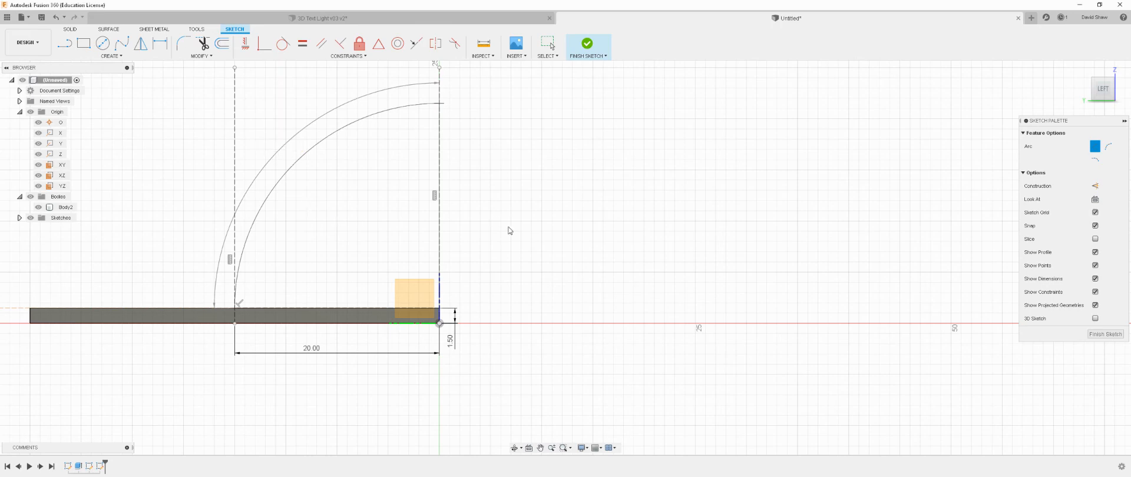
pyautogui.press('Escape')
# Select the quarter-circle arc standing on the plate and finish the sketch.
pyautogui.keyDown('shift'); pyautogui.moveTo(579, 268); pyautogui.dragTo(523, 280, button='middle'); pyautogui.keyUp('shift')
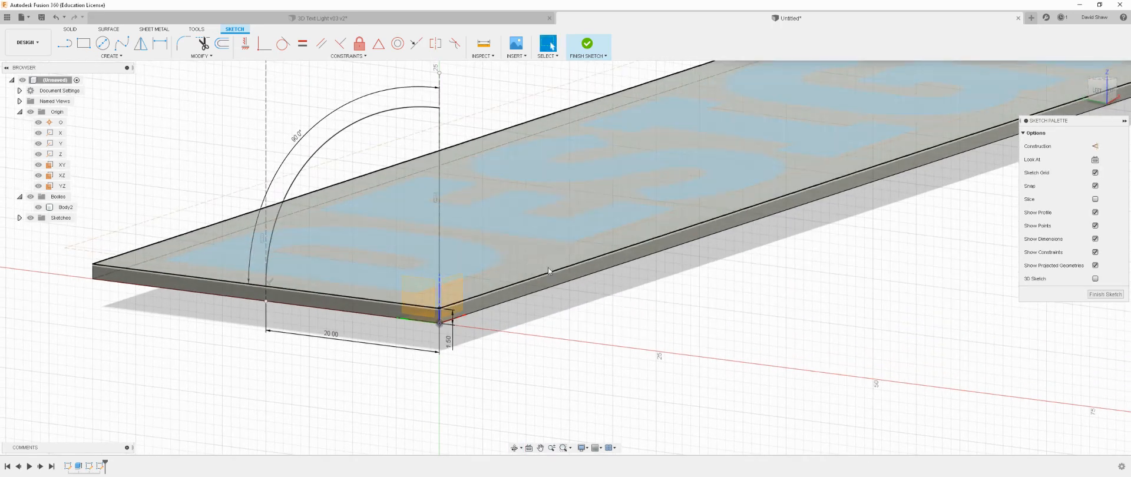
pyautogui.scroll(-5, 308, 321)
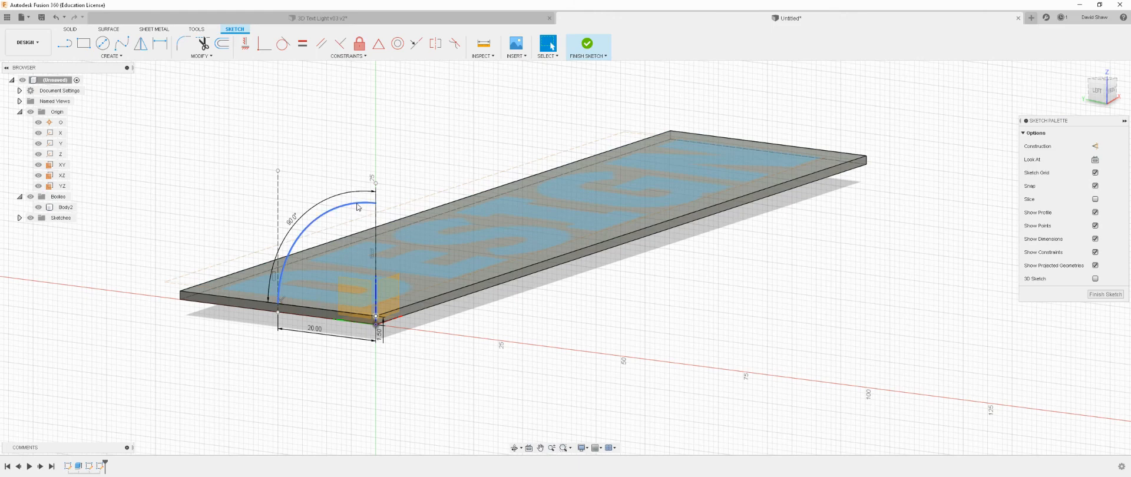
pyautogui.click(351, 207)
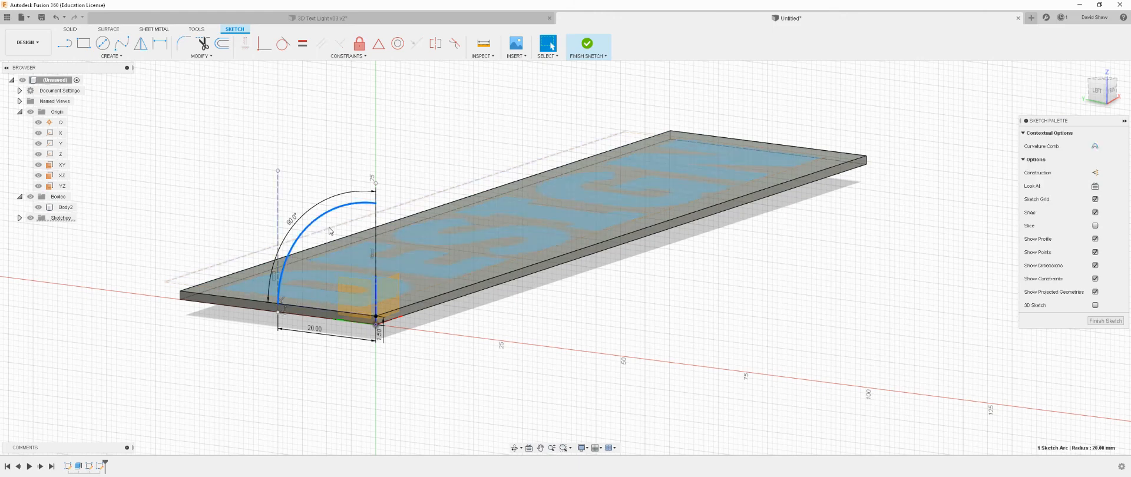
pyautogui.keyDown('shift'); pyautogui.moveTo(485, 335); pyautogui.dragTo(457, 360, button='middle'); pyautogui.keyUp('shift')
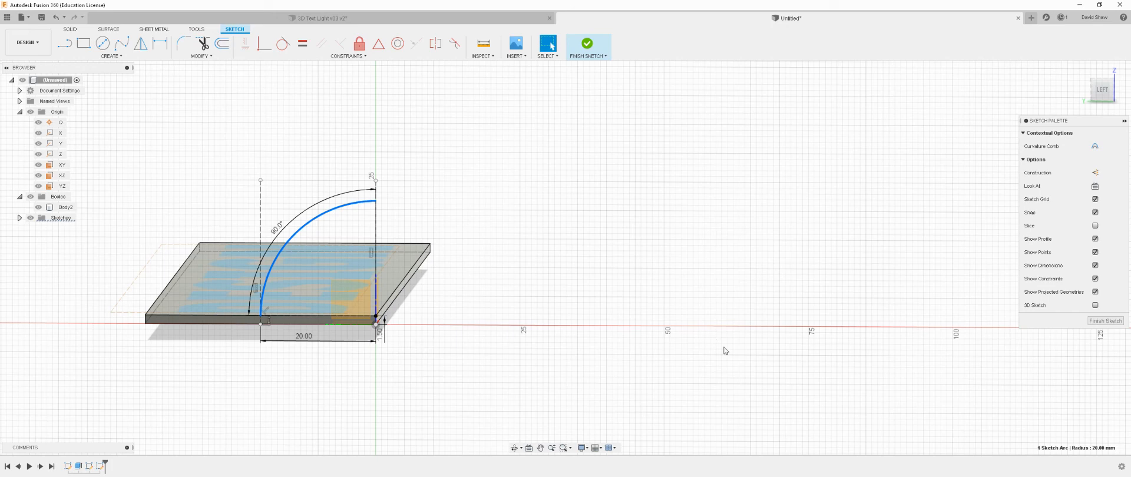
pyautogui.click(1105, 321)
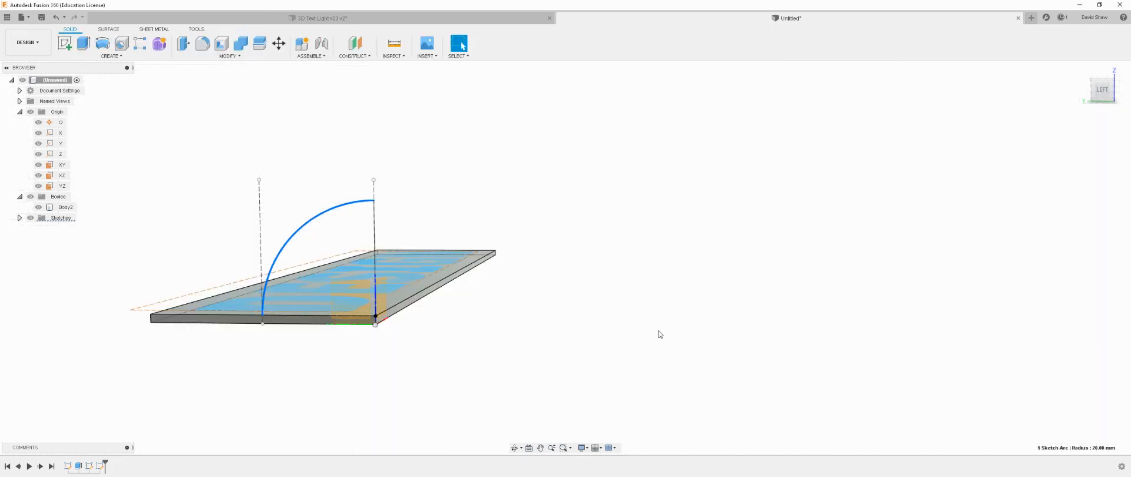